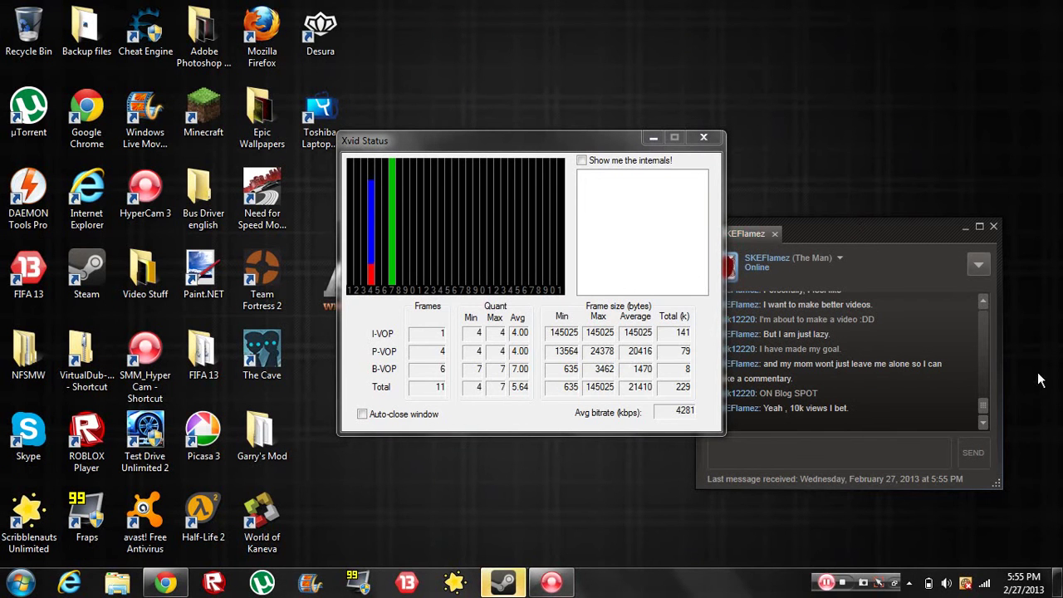
- Hide the Steam chat, restore Chrome, and open Gabe's Games from its bookmark in a second tab
click(964, 226)
click(165, 583)
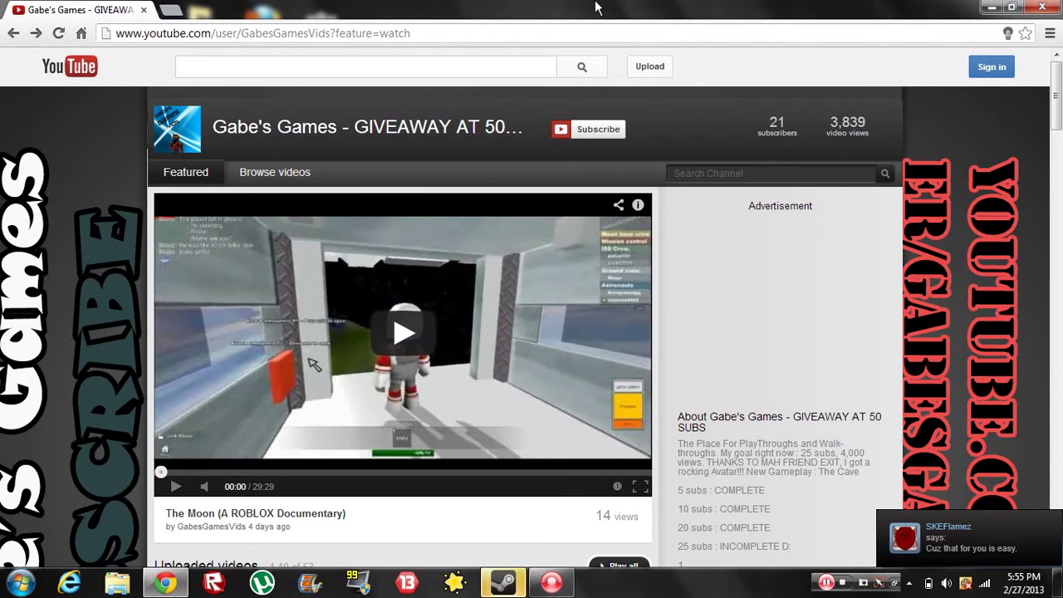
click(172, 10)
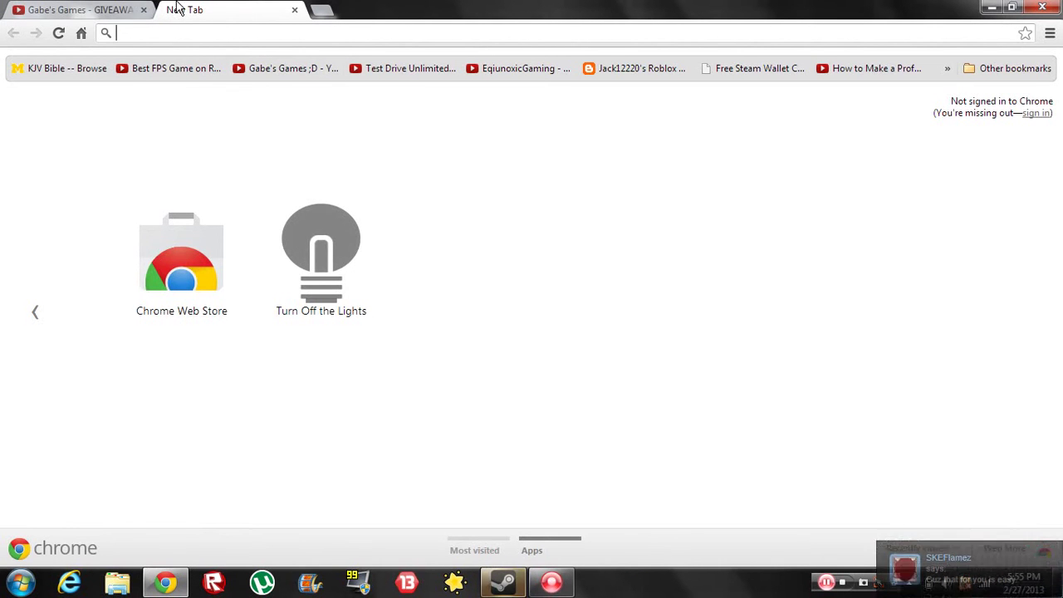
click(296, 73)
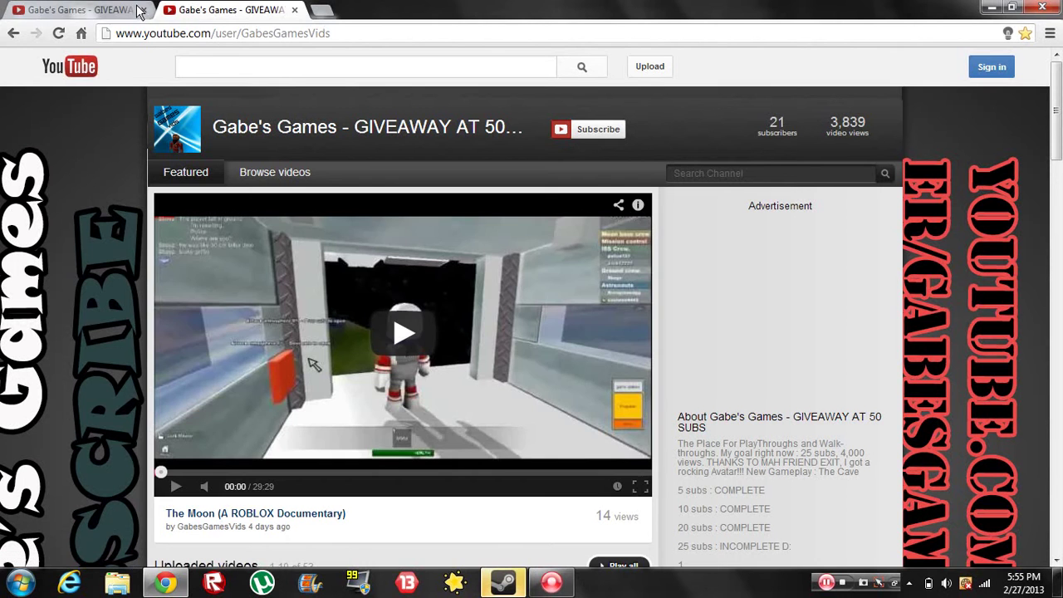
click(131, 10)
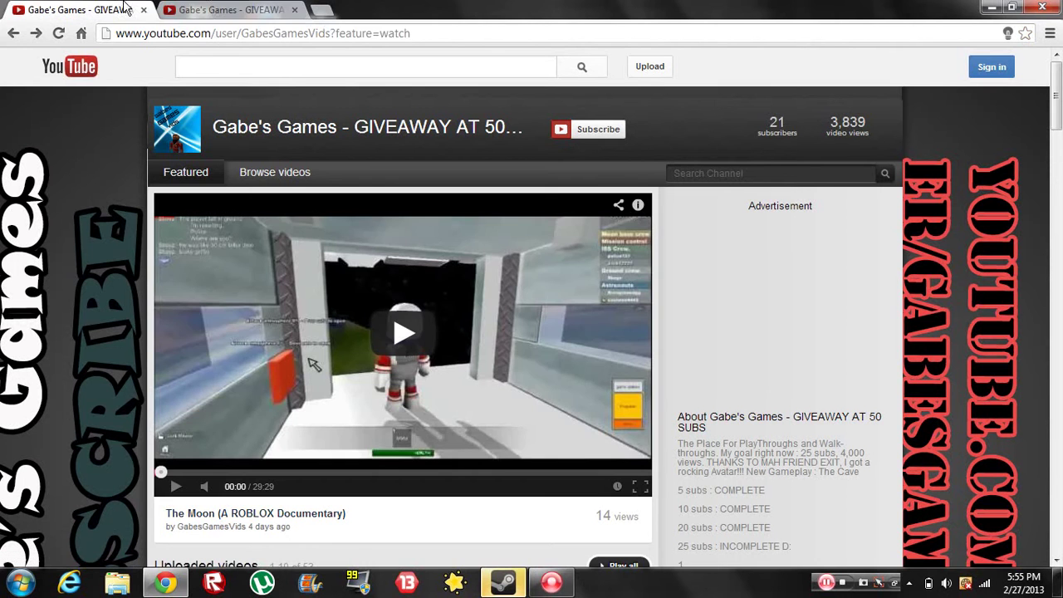
click(288, 8)
key(ctrl+Tab)
- Close the duplicate tab and go to Jack's Roblox Adventures blogspot address
click(293, 9)
click(267, 35)
text(JACK)
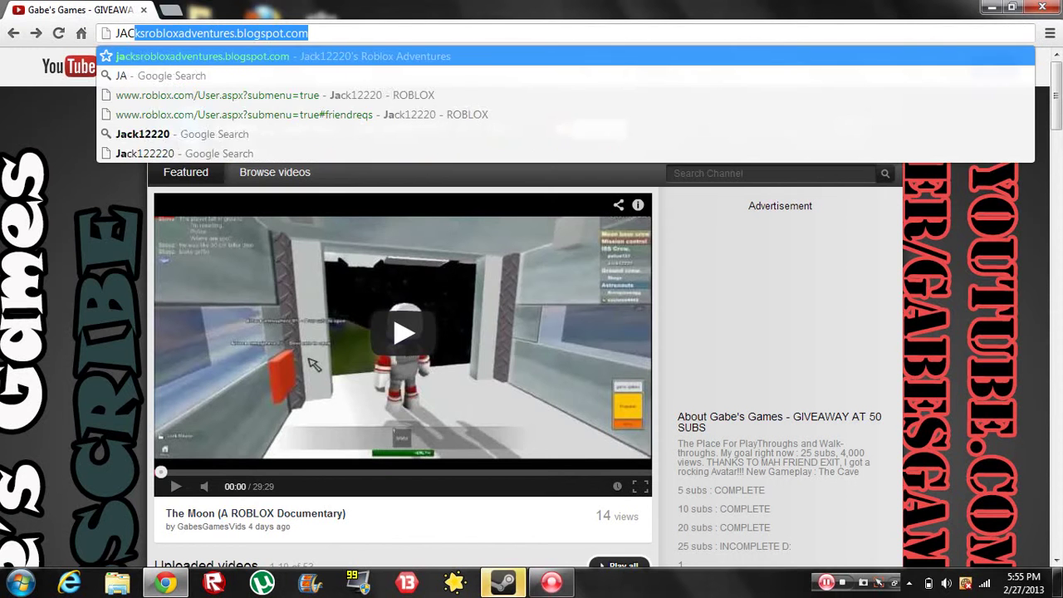
text(S)
key(Return)
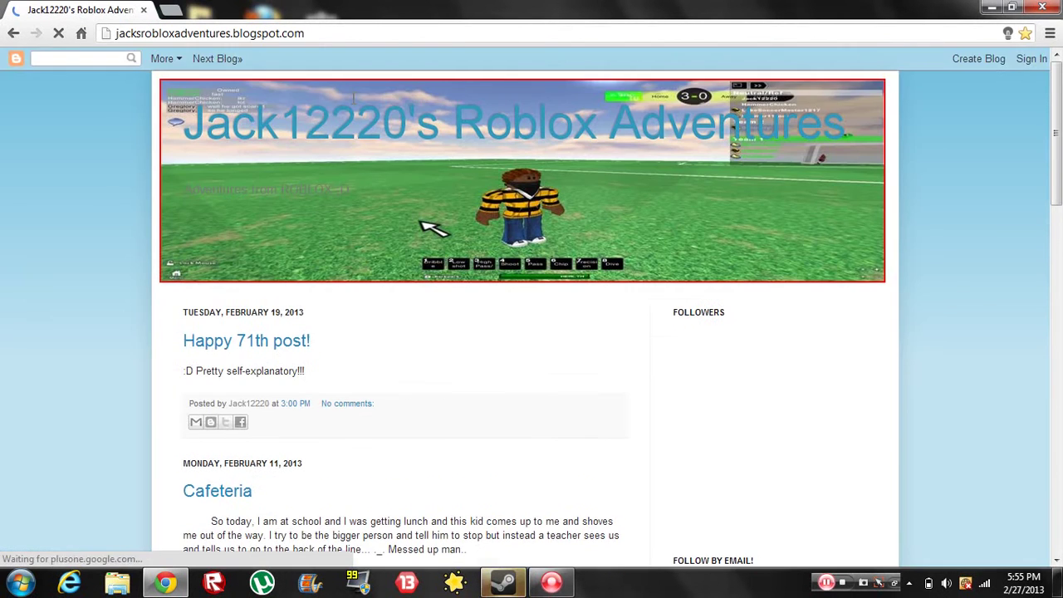
- Scroll down to the Total Pageviews widget and highlight its 1,062 count
scroll(359, 104, down, 1)
scroll(355, 104, down, 1)
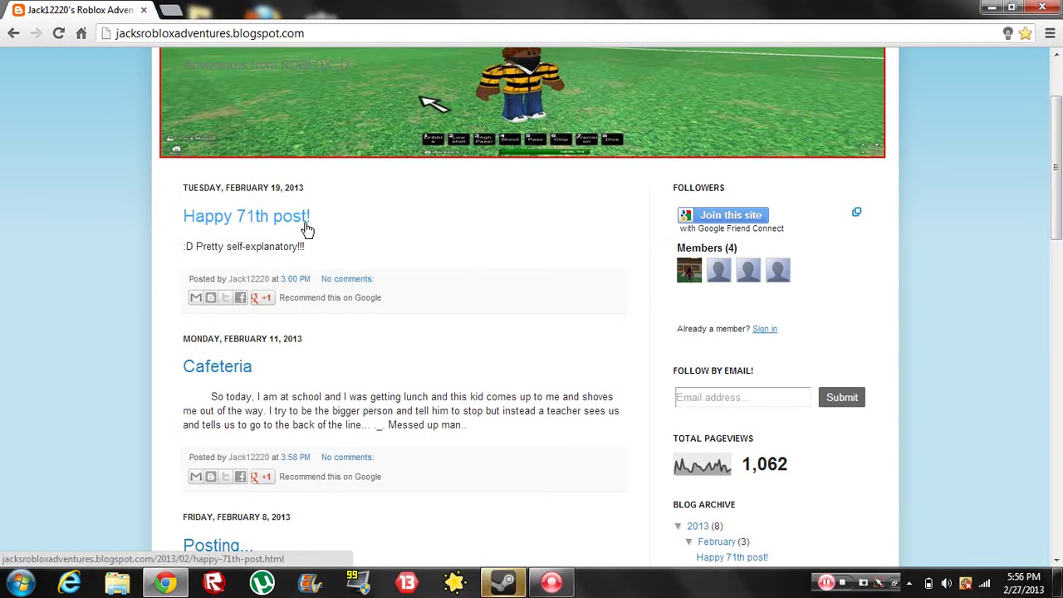
scroll(392, 261, down, 1)
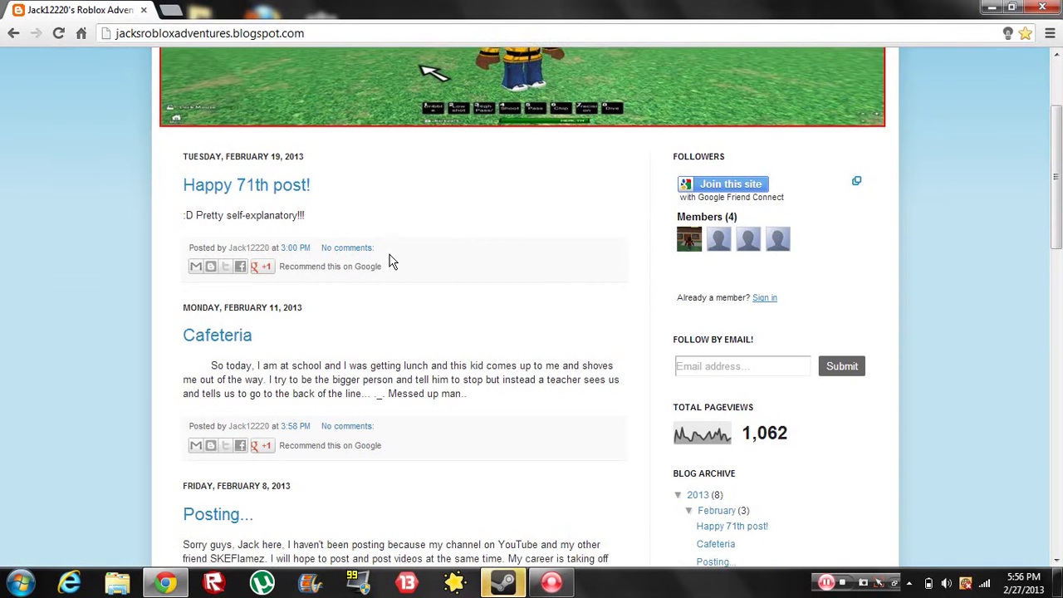
scroll(392, 261, down, 2)
scroll(392, 261, up, 1)
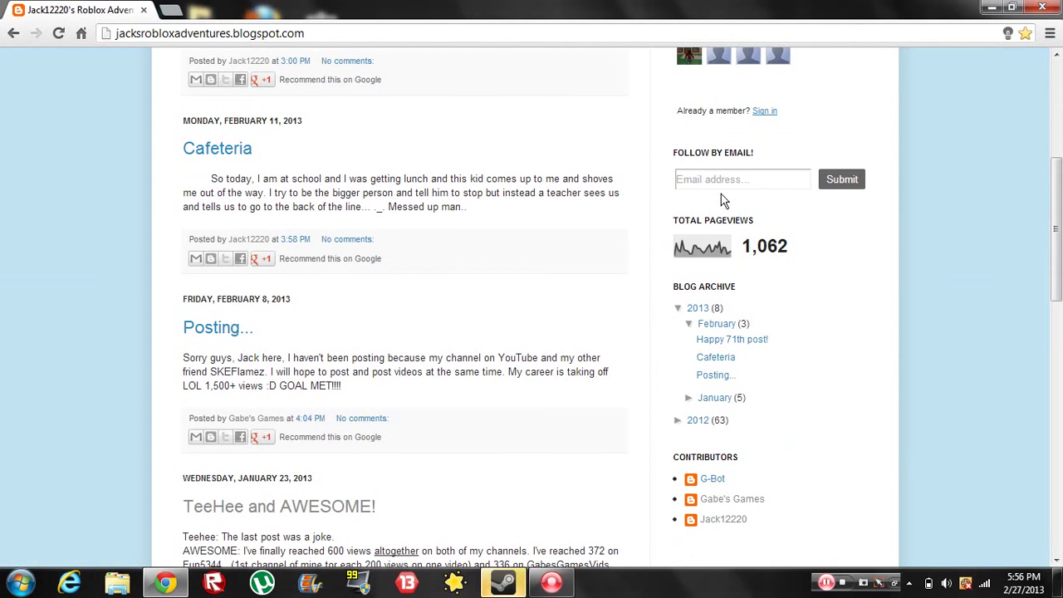
drag(750, 251, 870, 239)
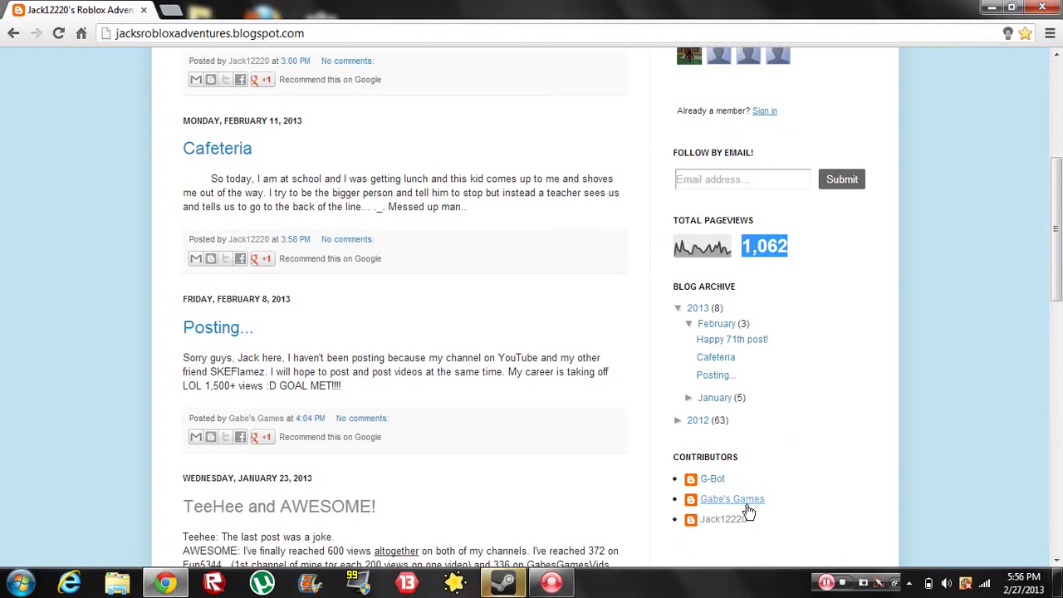
drag(1057, 244, 1056, 481)
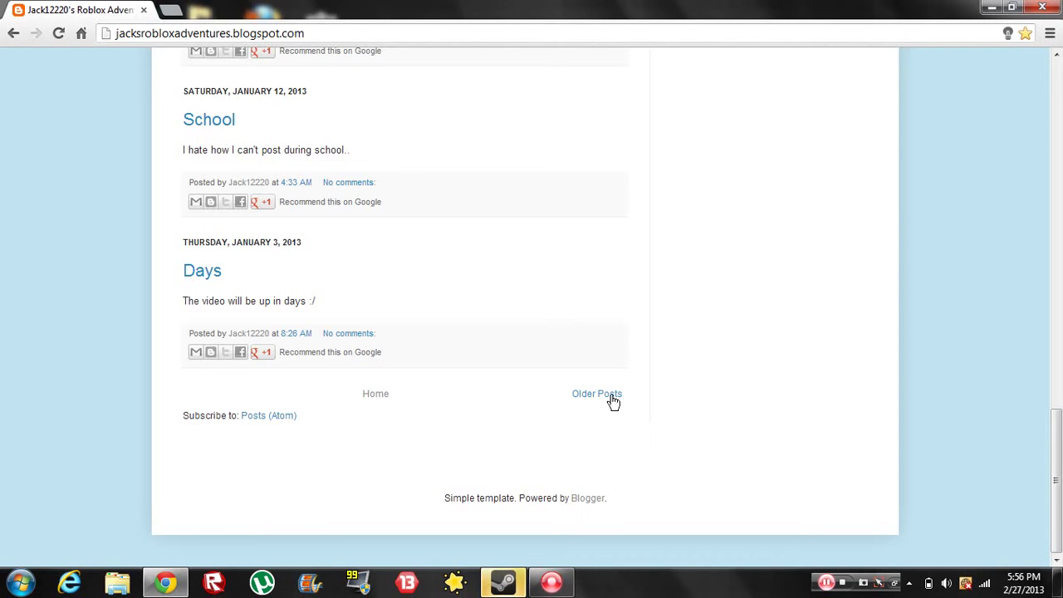
- Load Older Posts and highlight the 500 pageviews in the 'Happy New Years!' post
click(612, 400)
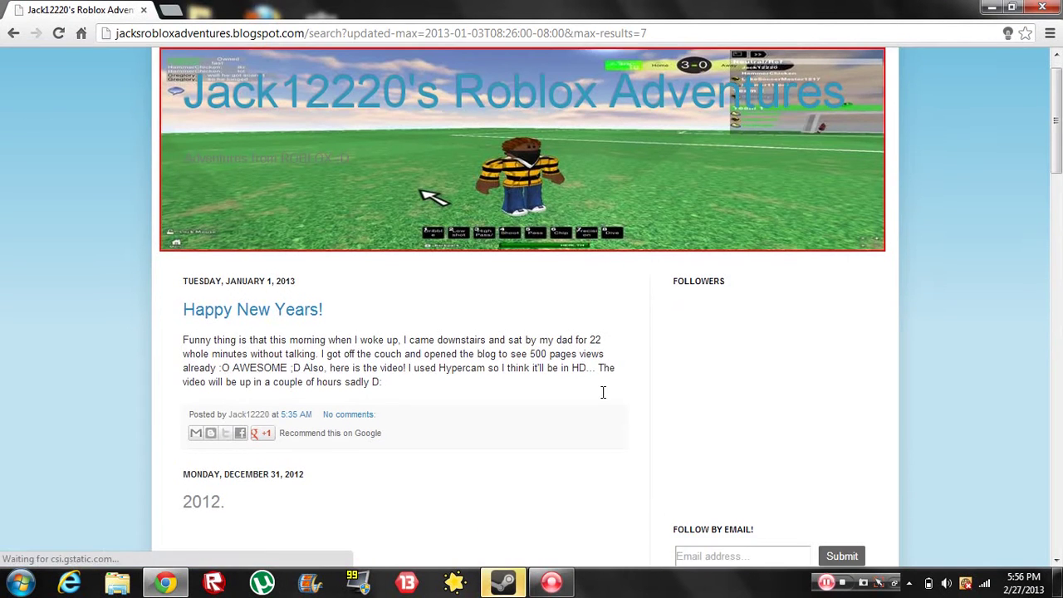
scroll(603, 392, down, 3)
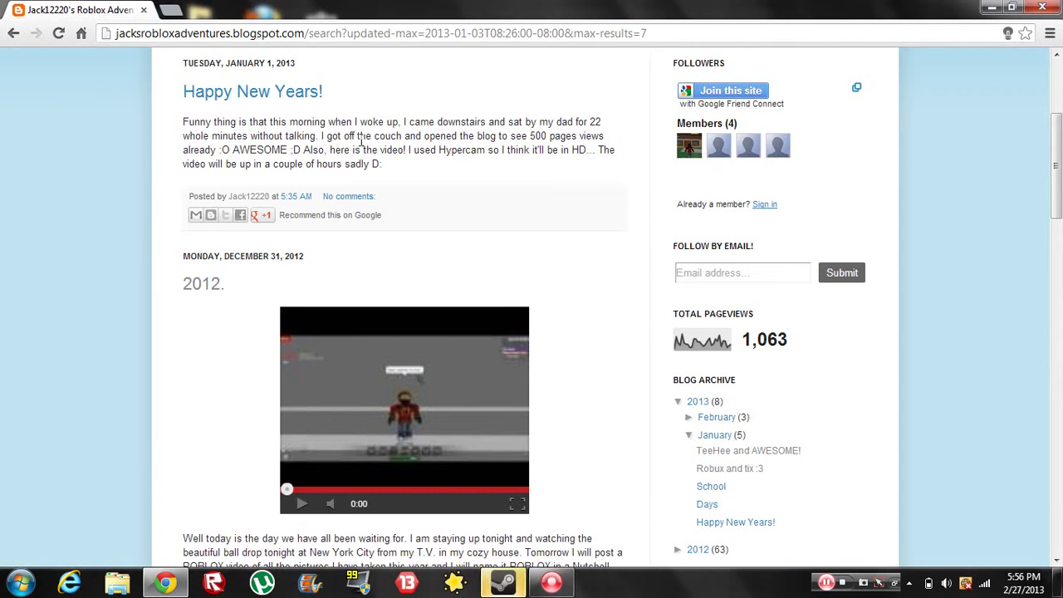
double_click(538, 135)
click(549, 212)
- In a new Notepad document, jot the calculation '500*2=1000 = 2 months, 6,000 views 1 year'
key(super)
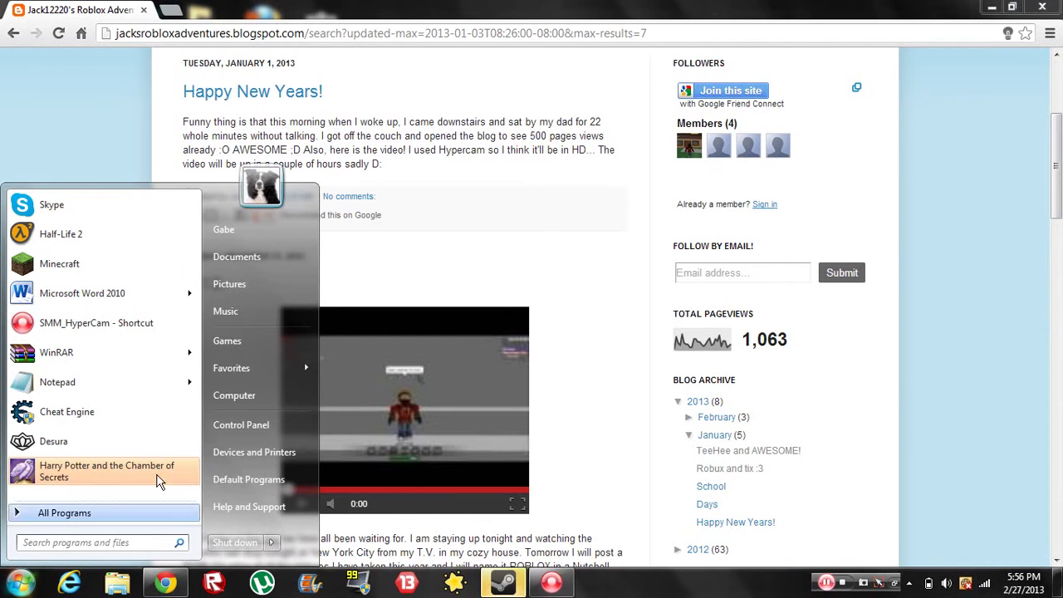
click(125, 382)
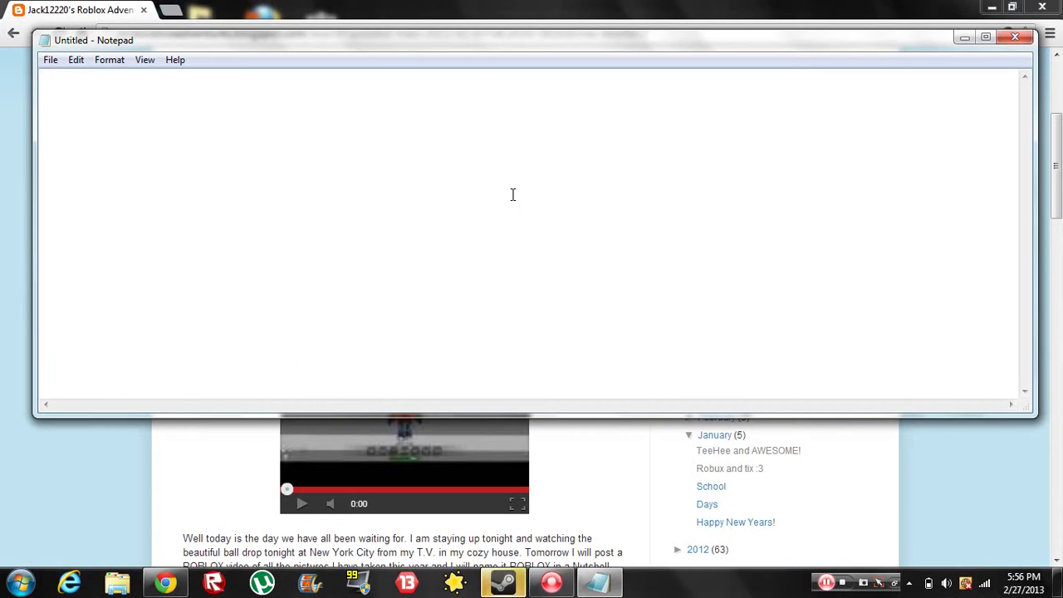
text(500)
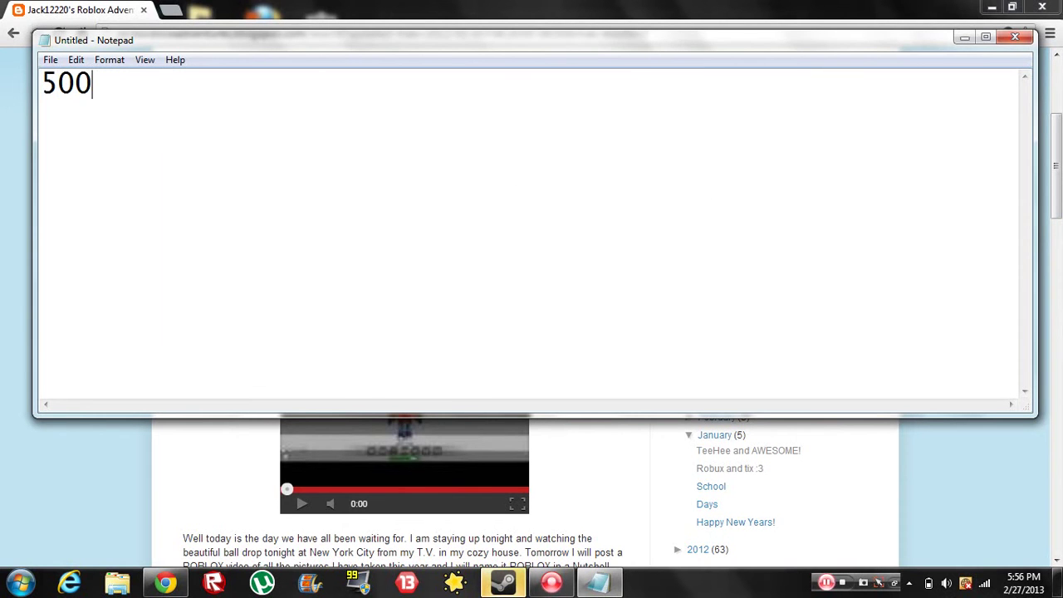
text(*2)
text(=1000)
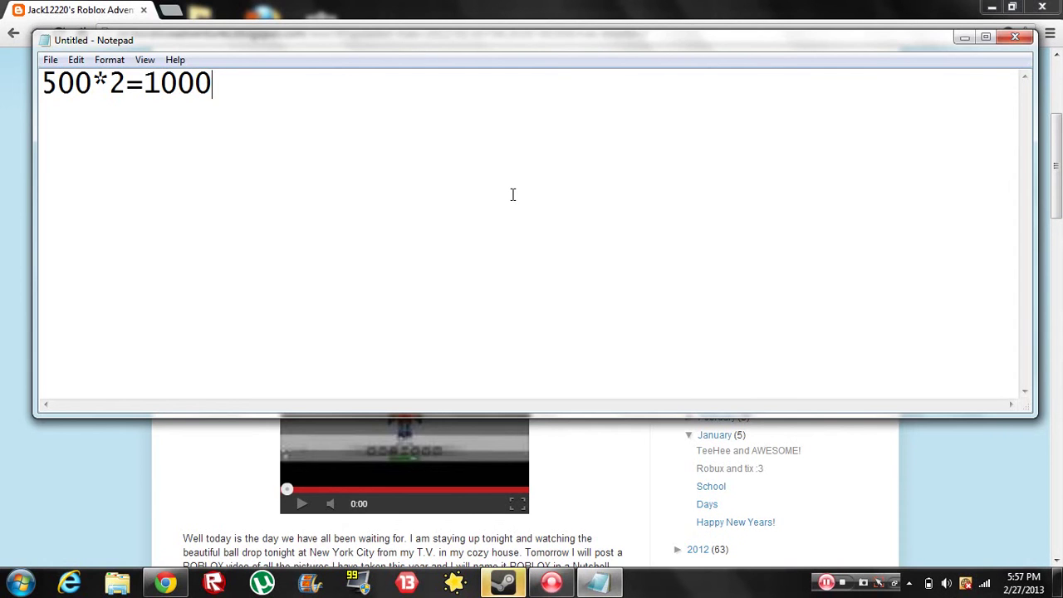
text( = 2)
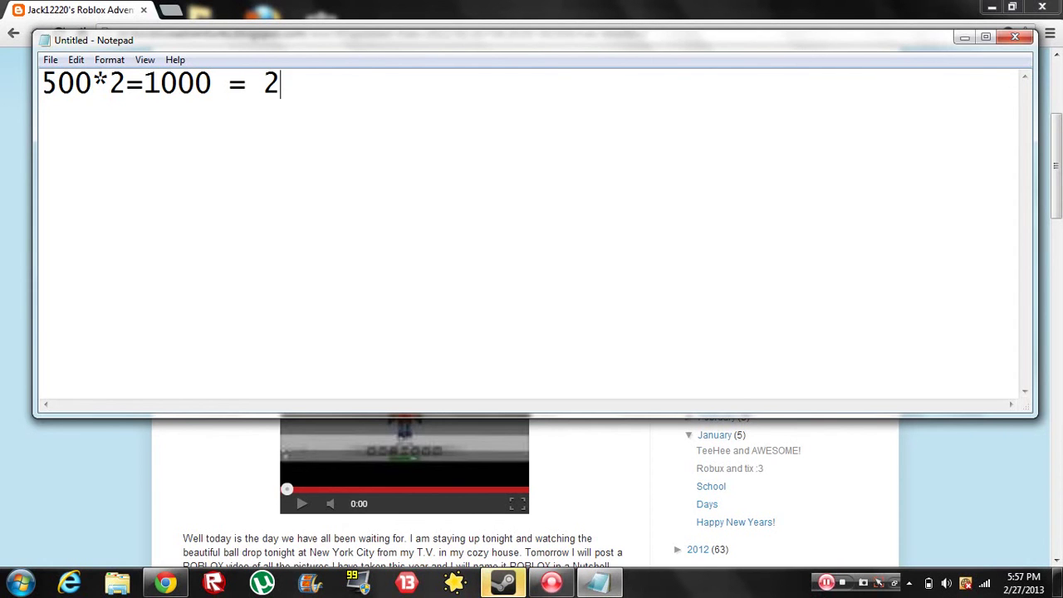
text( motnths)
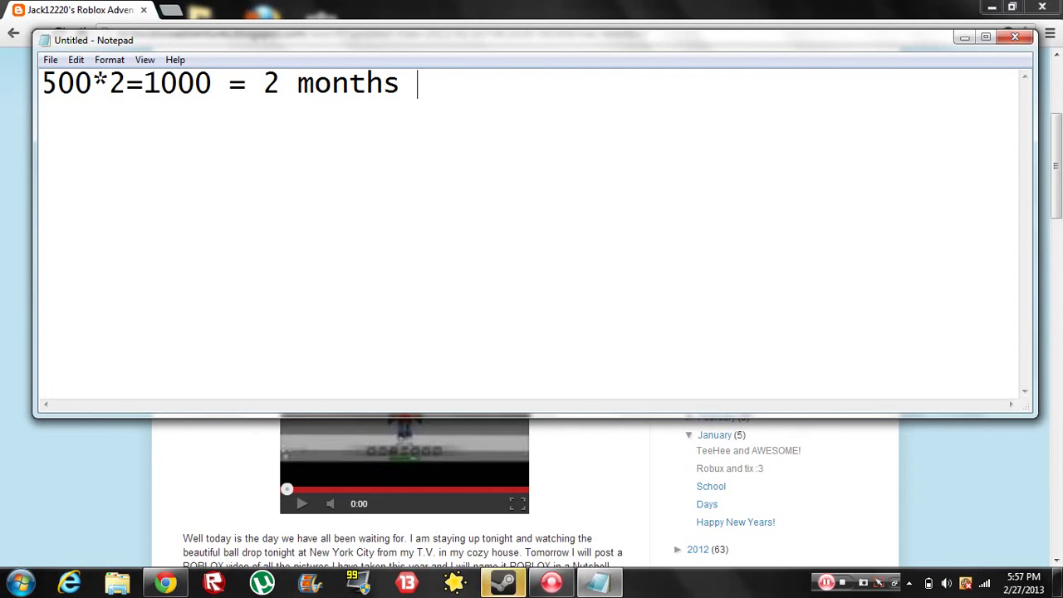
text(*)
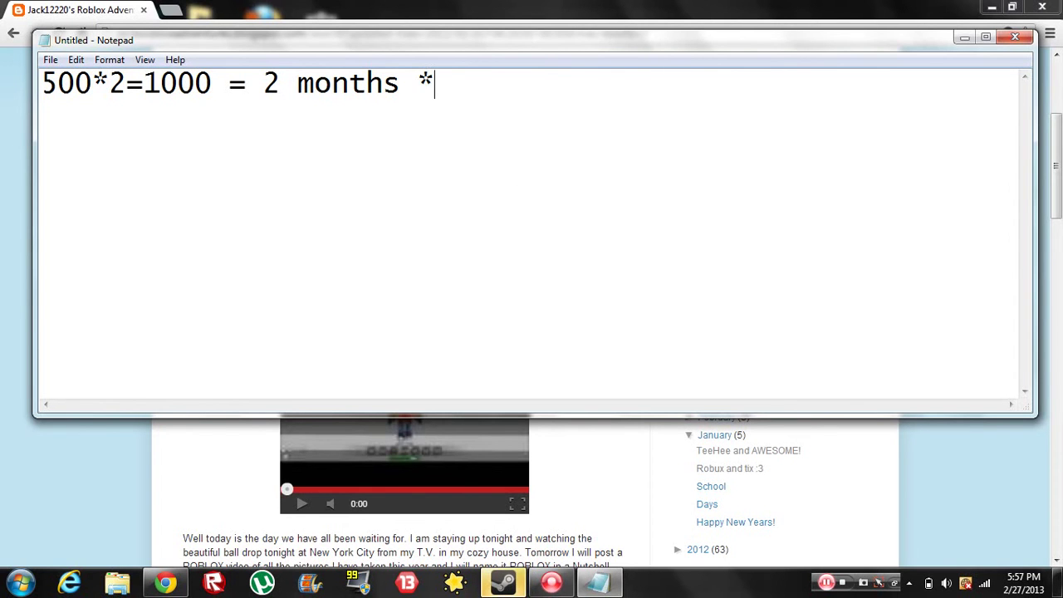
text( 6)
text( 6,000)
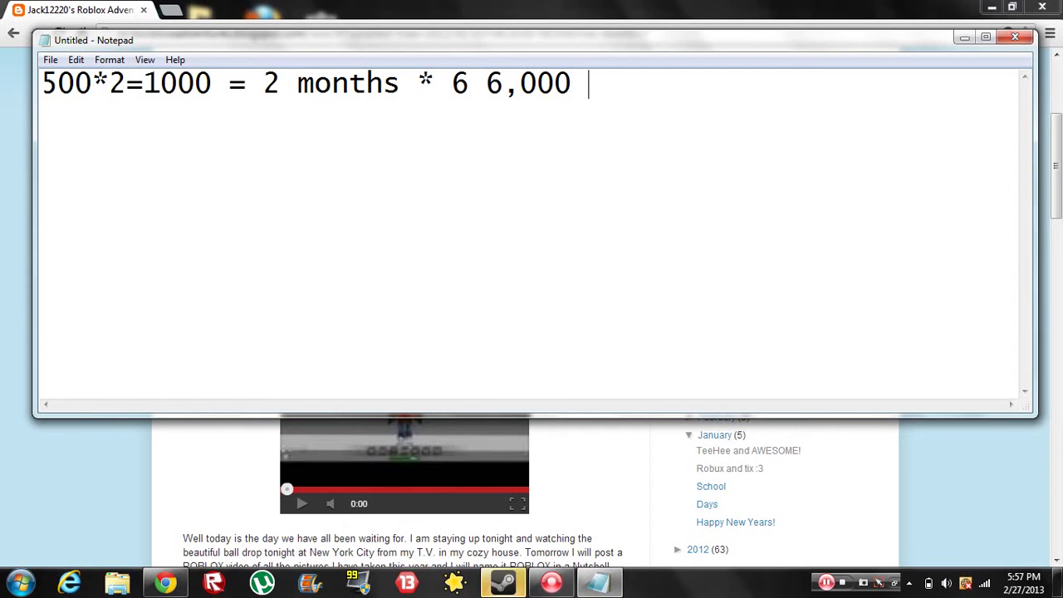
text(vie3w)
key(BackSpace)
key(BackSpace)
text(ws )
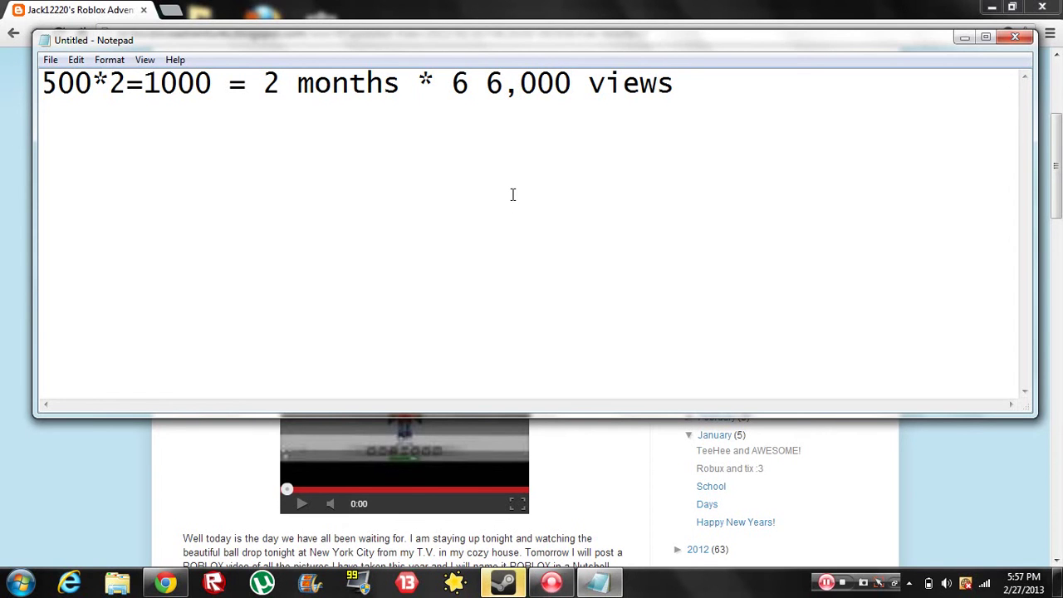
text(1 year)
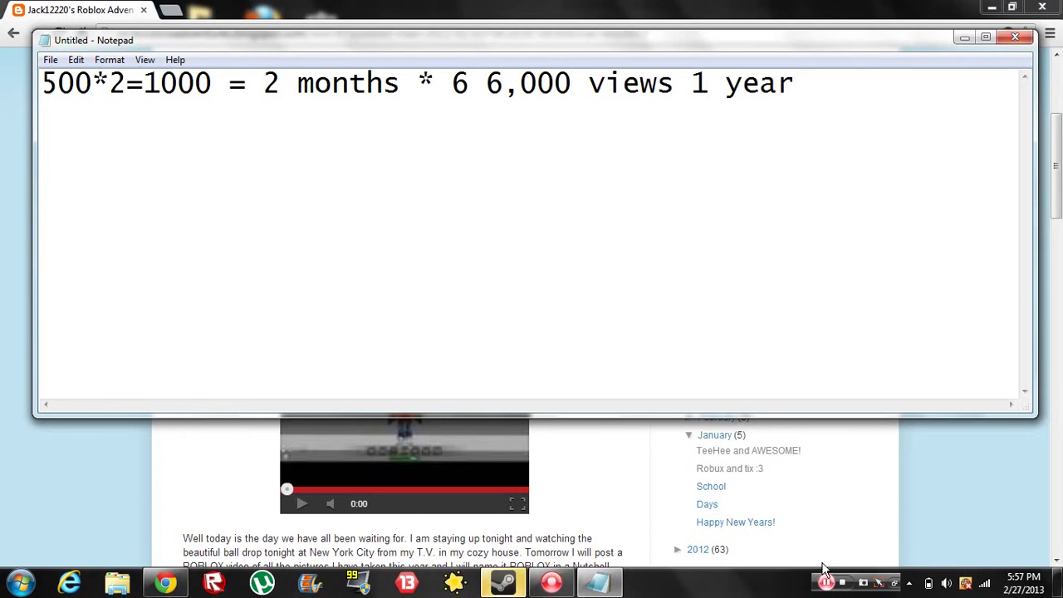
- Replace the note with 'MY NEW GOAL IS TO REACH 6,000 VIEWS IN 1 YEAR', then erase it
click(826, 584)
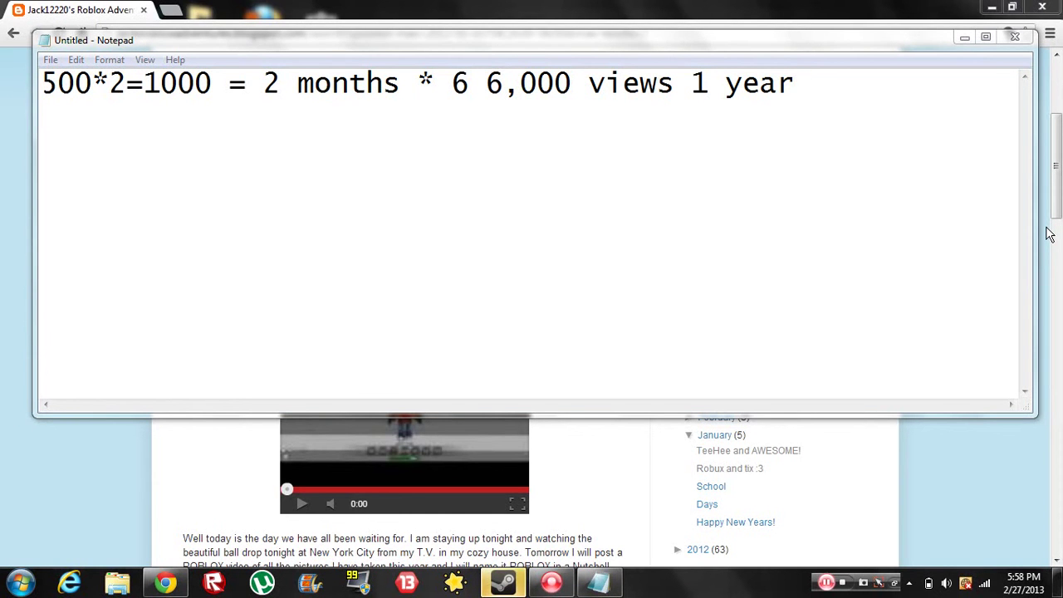
click(883, 124)
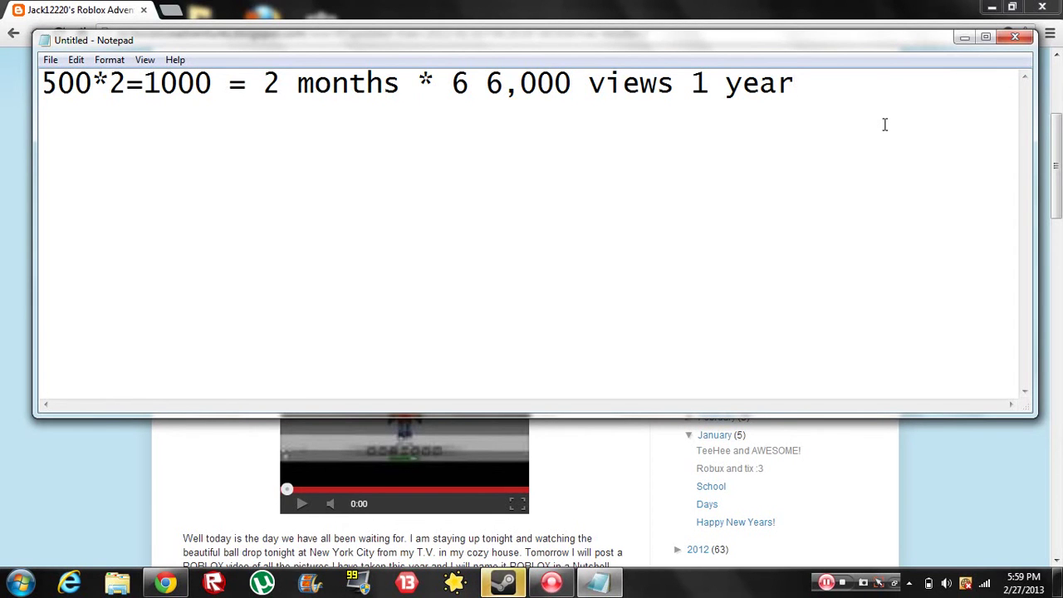
key(ctrl+a)
text(MY N)
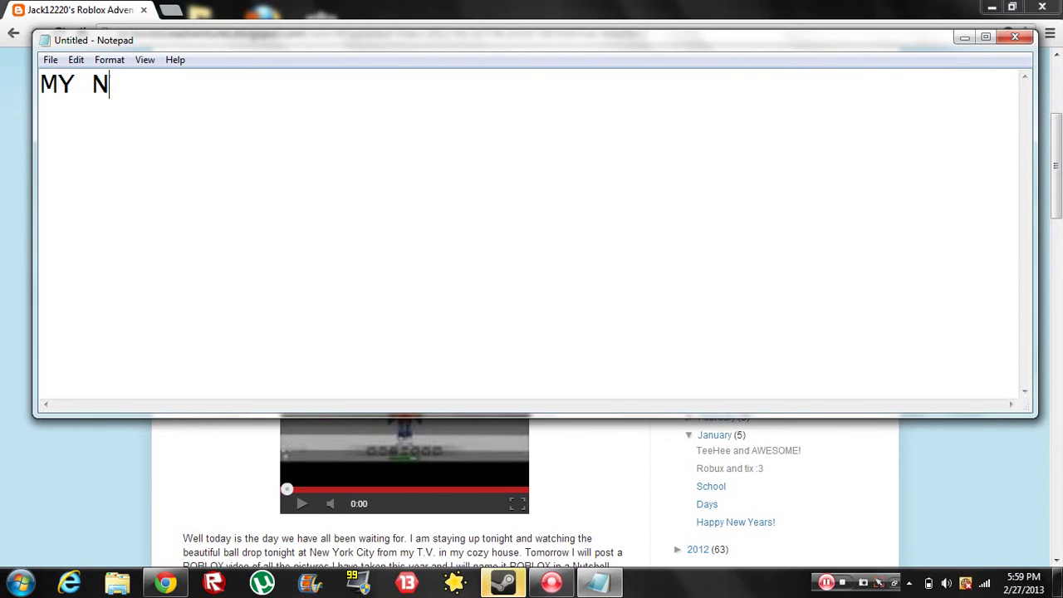
text(EW GOAL IS TO )
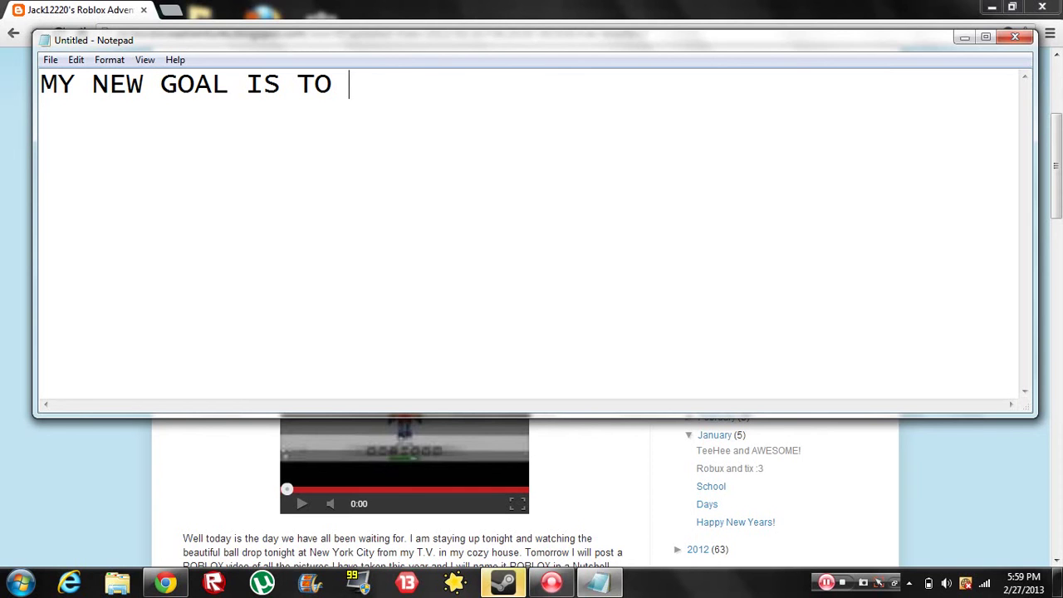
text(REACH 6,000 )
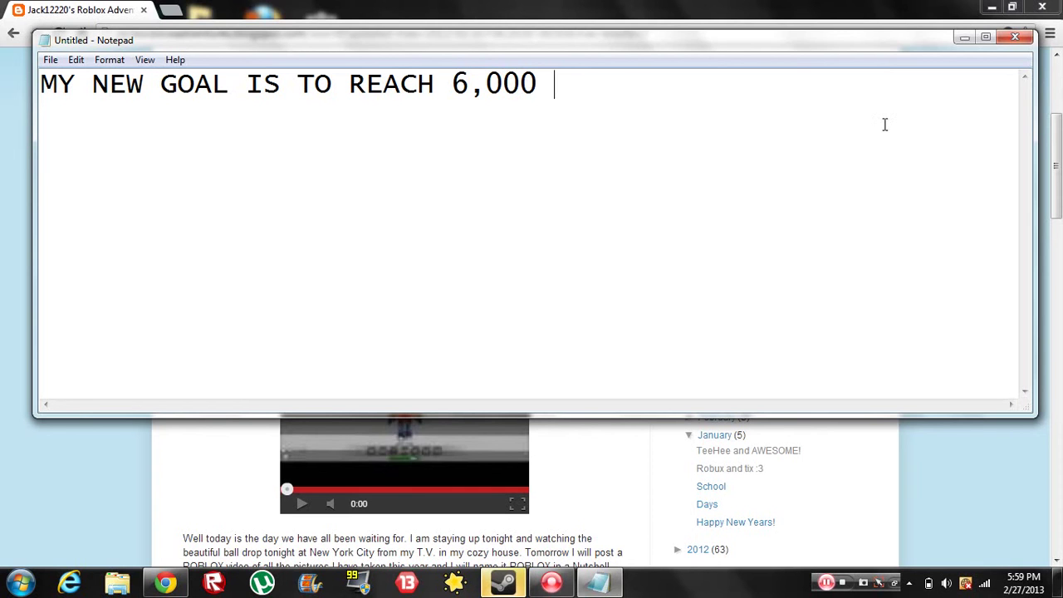
text(VIEWS IN )
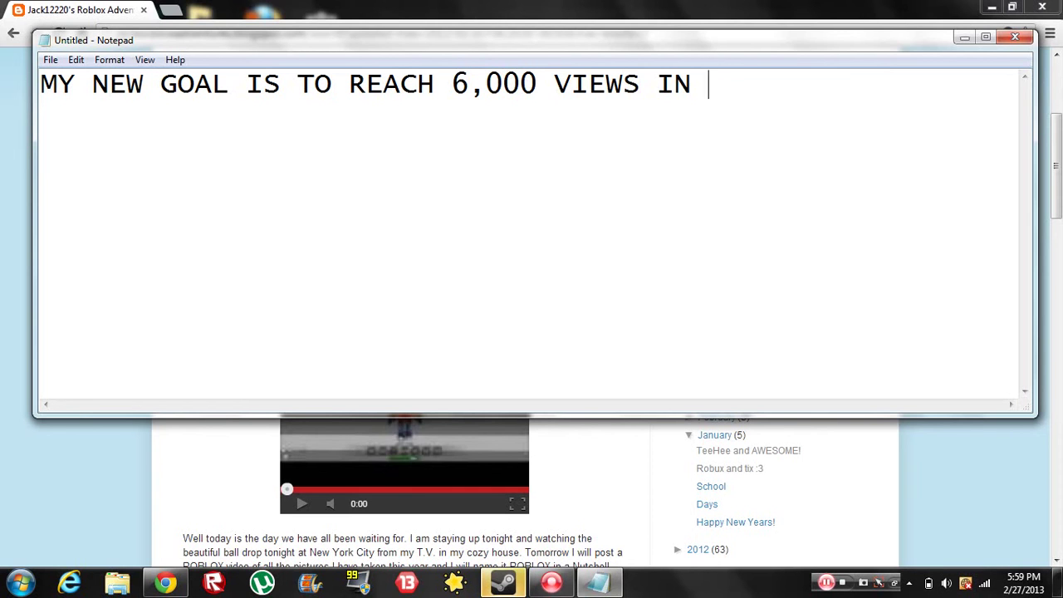
text(1 YEAR)
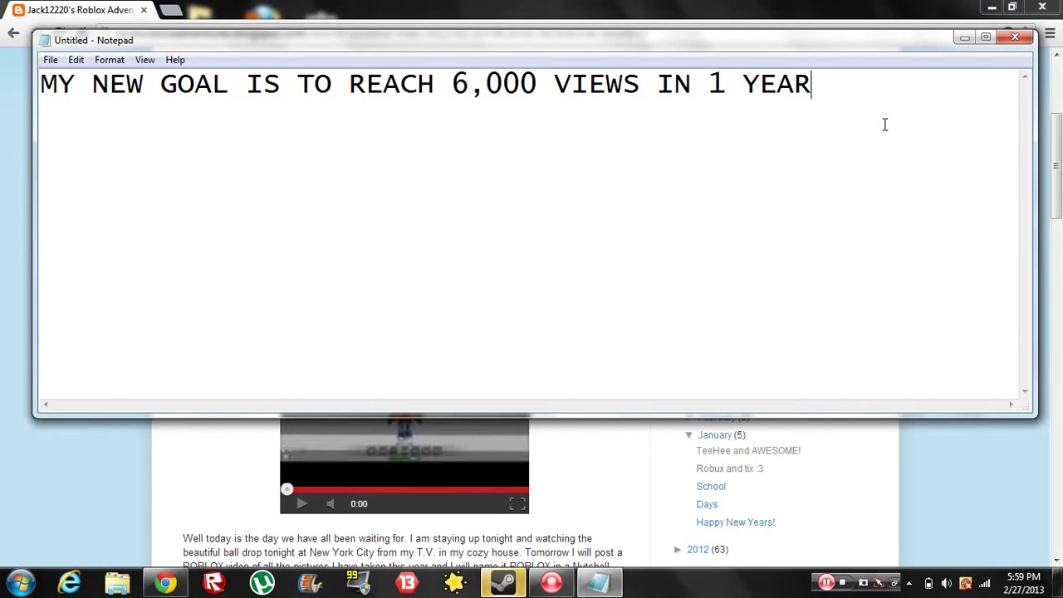
key(ctrl+a)
key(BackSpace)
- Return to the blog page, scroll to the top, and sign in via the navbar
click(10, 269)
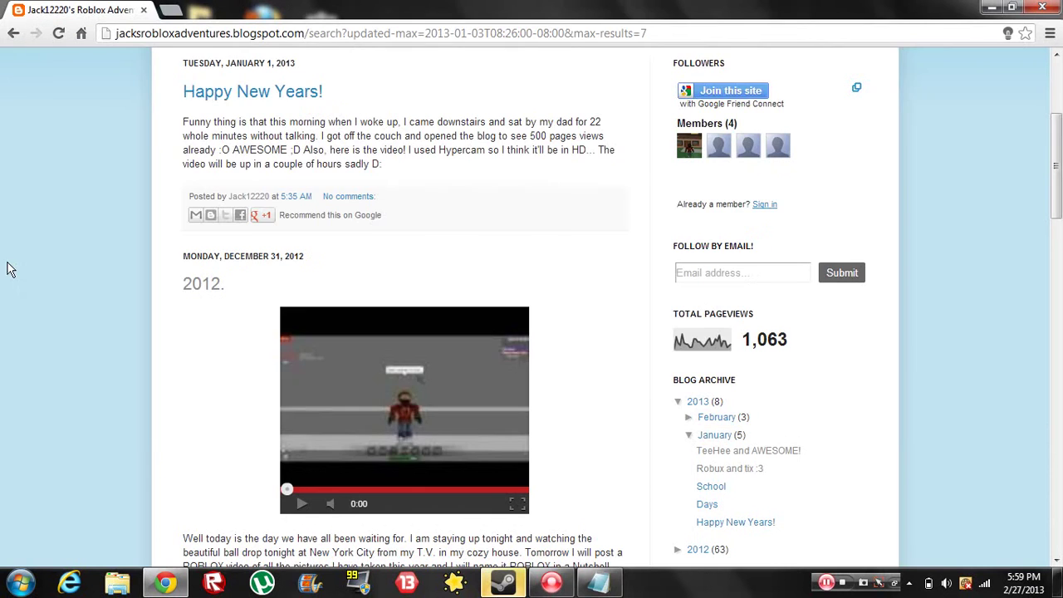
scroll(1056, 166, up, 3)
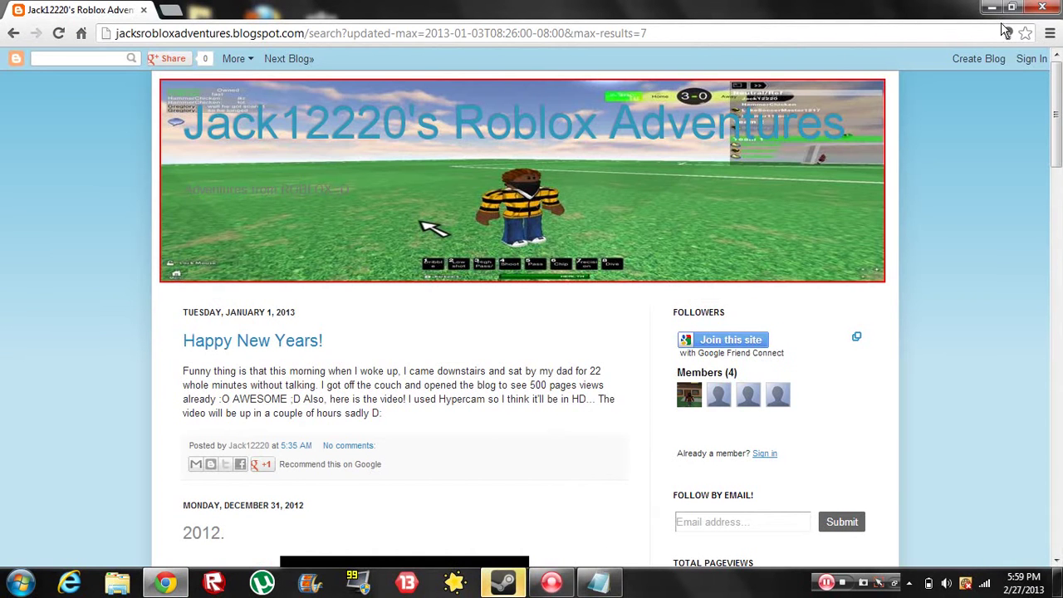
click(1030, 59)
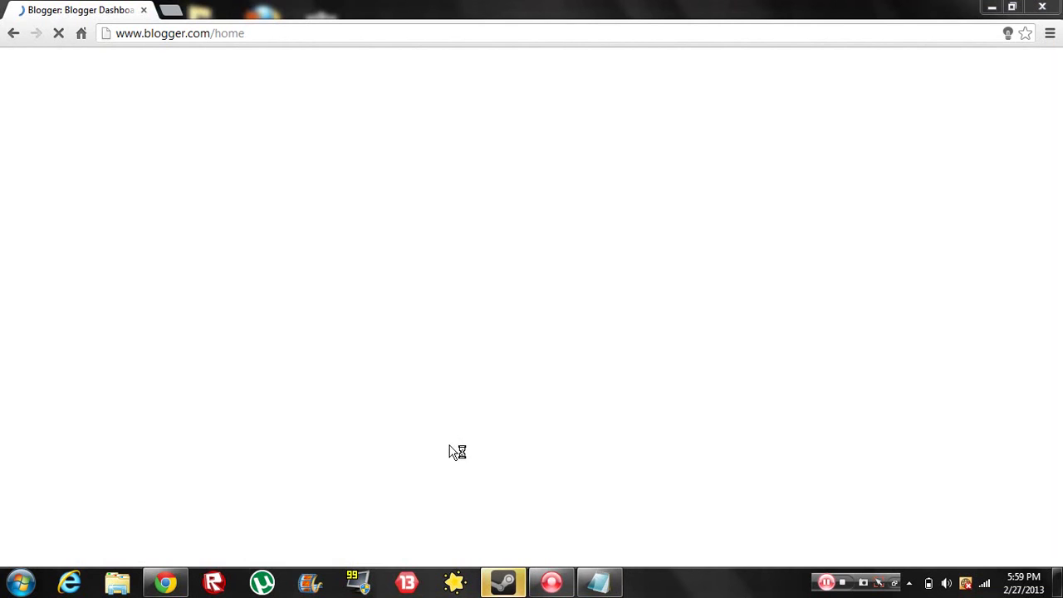
- Send a '...' reply in the Steam chat conversation
click(509, 583)
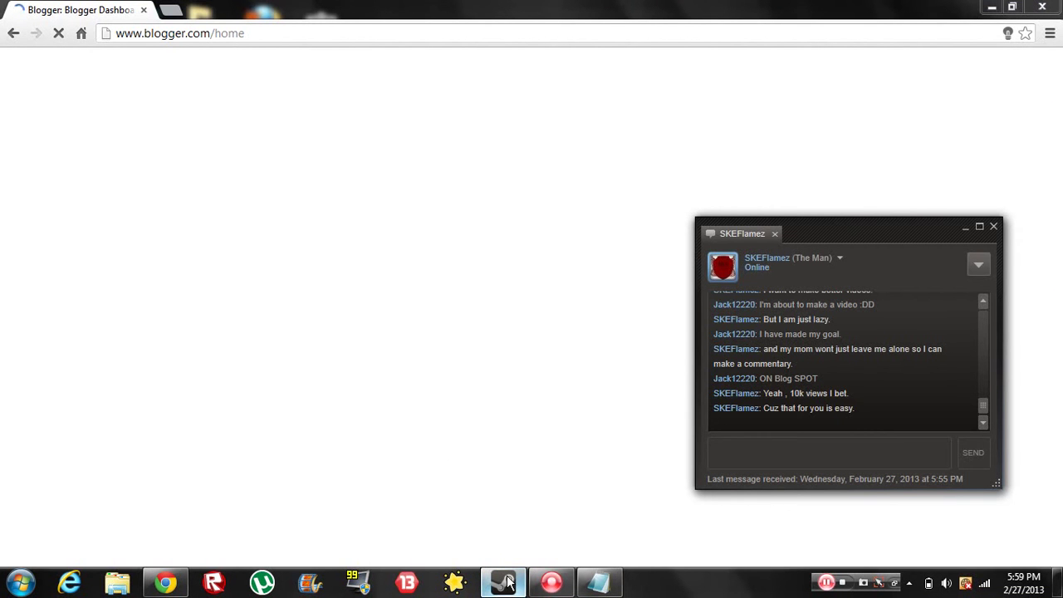
text(...)
key(Return)
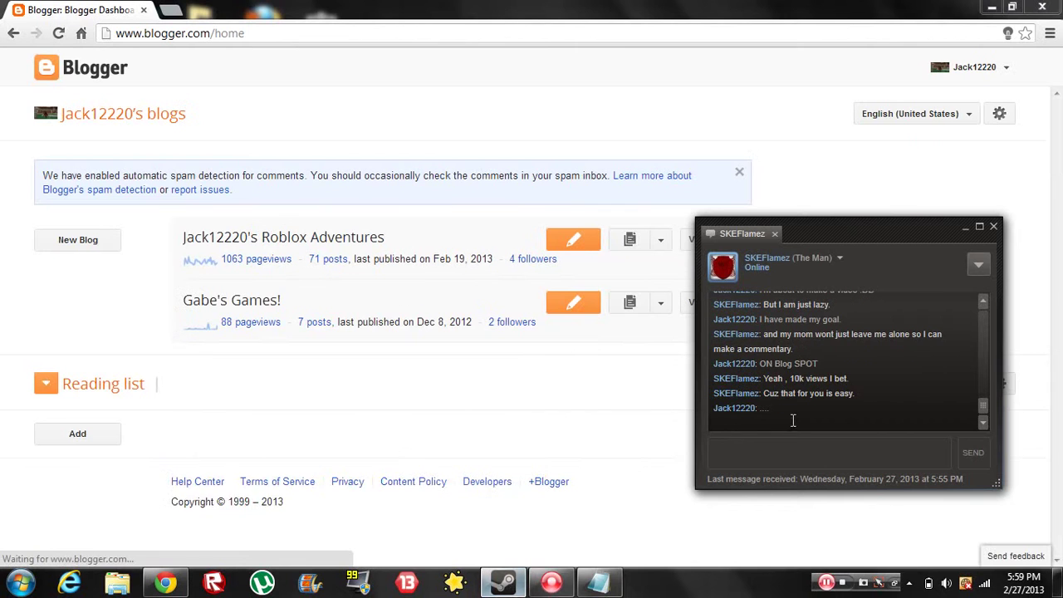
- Hide the chat, open the blog's 1063-pageview stats, and follow the youtube.com traffic source
click(965, 228)
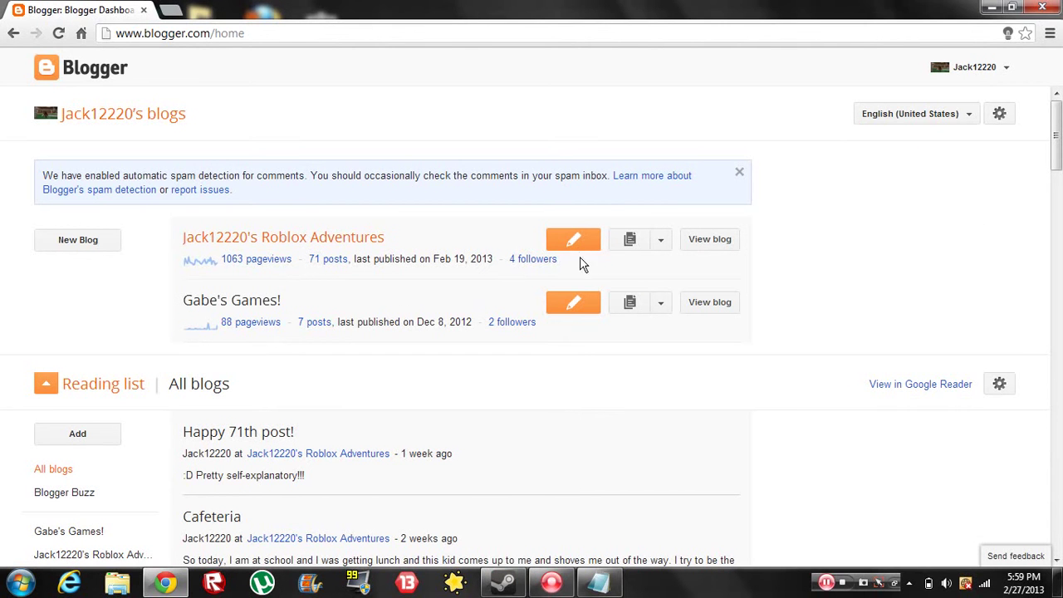
click(249, 259)
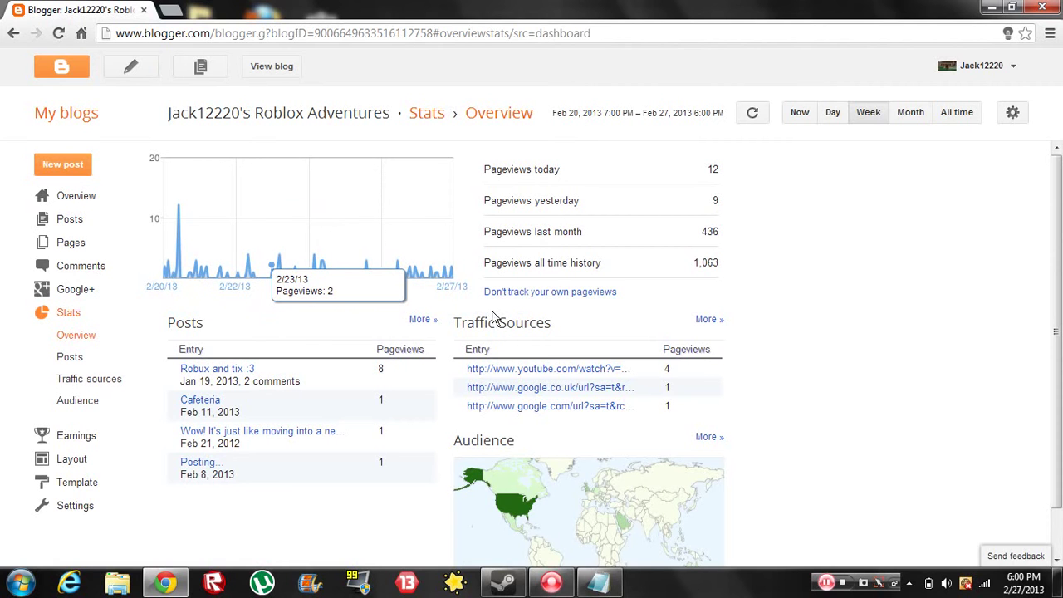
click(550, 368)
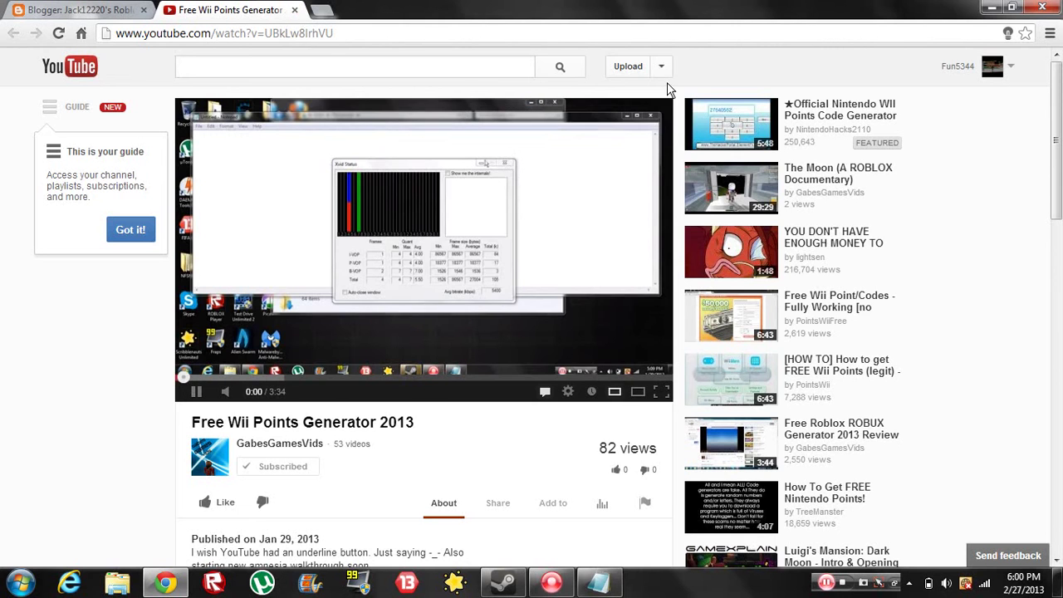
- Glance over the 'Free Wii Points Generator 2013' video page, then close its tab
scroll(539, 207, down, 5)
scroll(453, 132, up, 1)
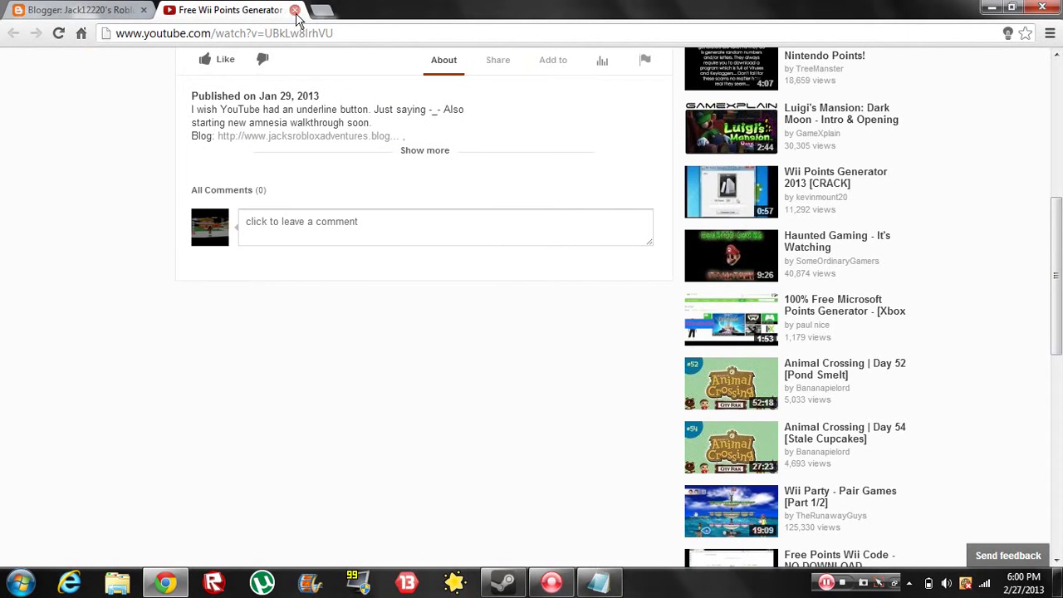
click(295, 11)
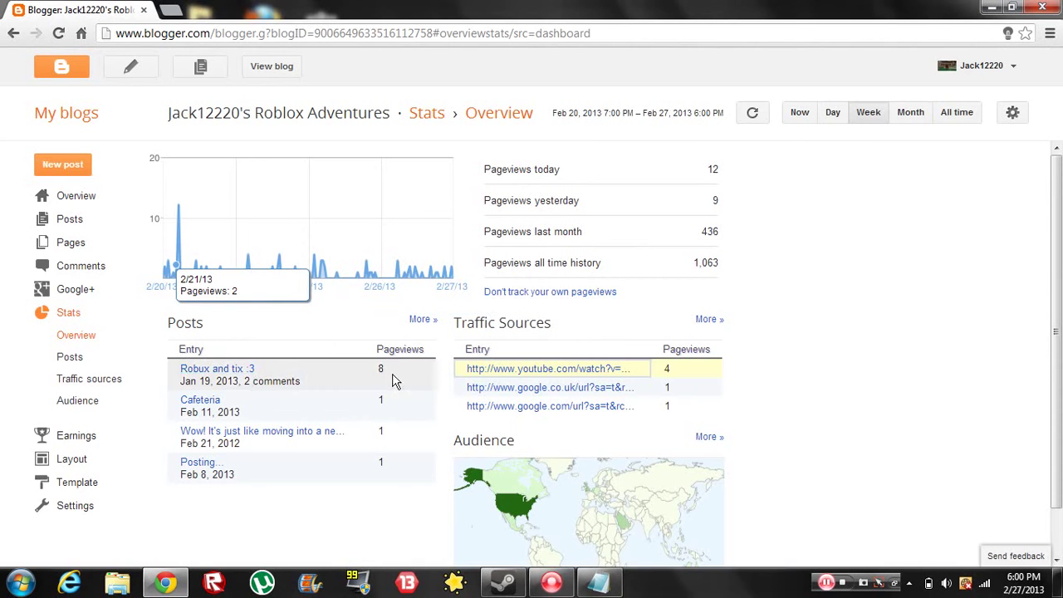
- Follow the google.co.uk referral, close that tab, and scroll down the Stats overview
click(607, 388)
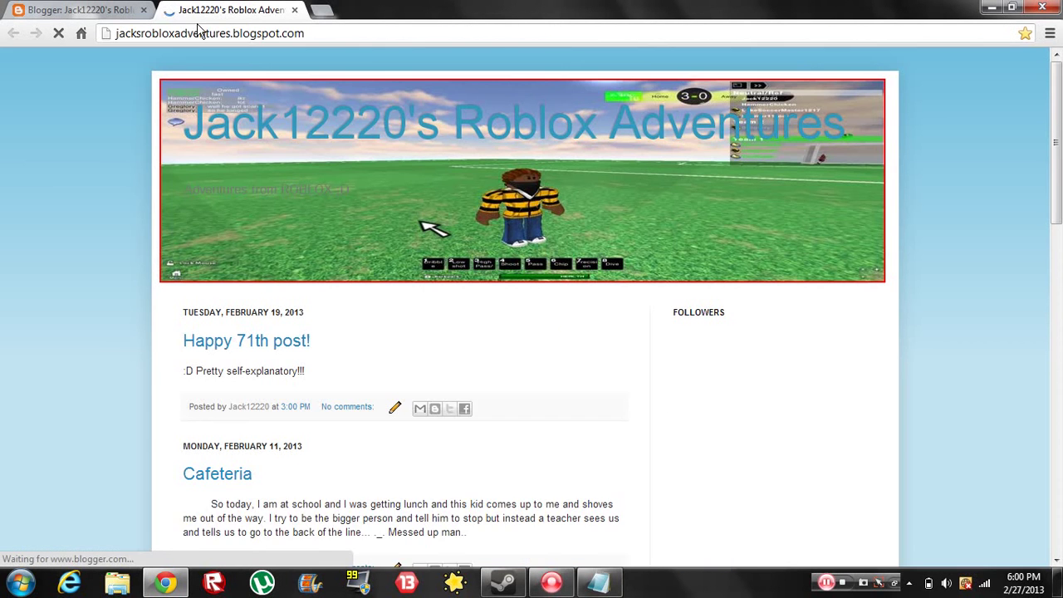
click(294, 10)
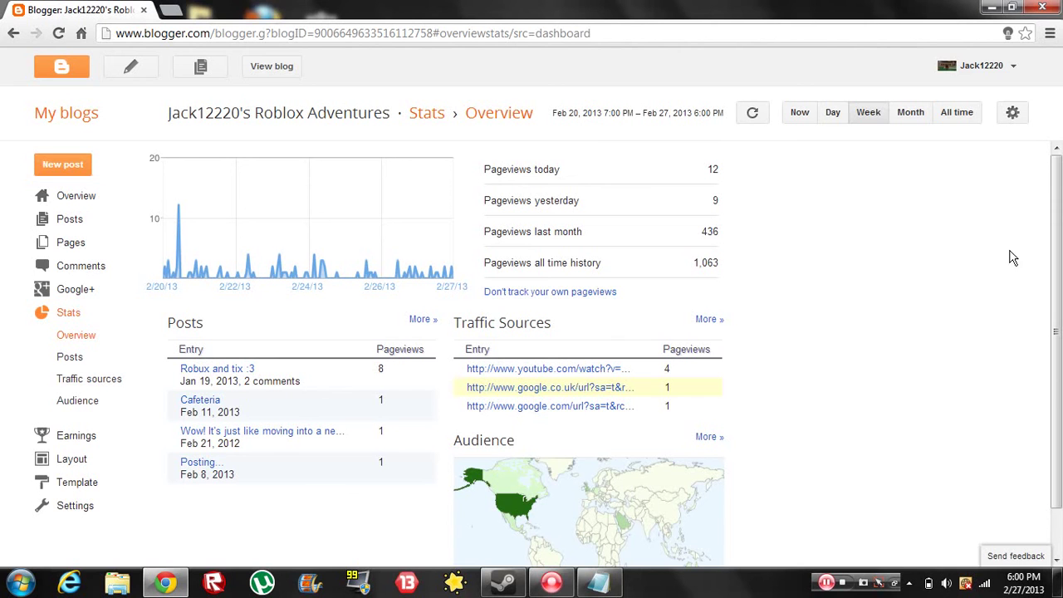
drag(1055, 332, 1055, 365)
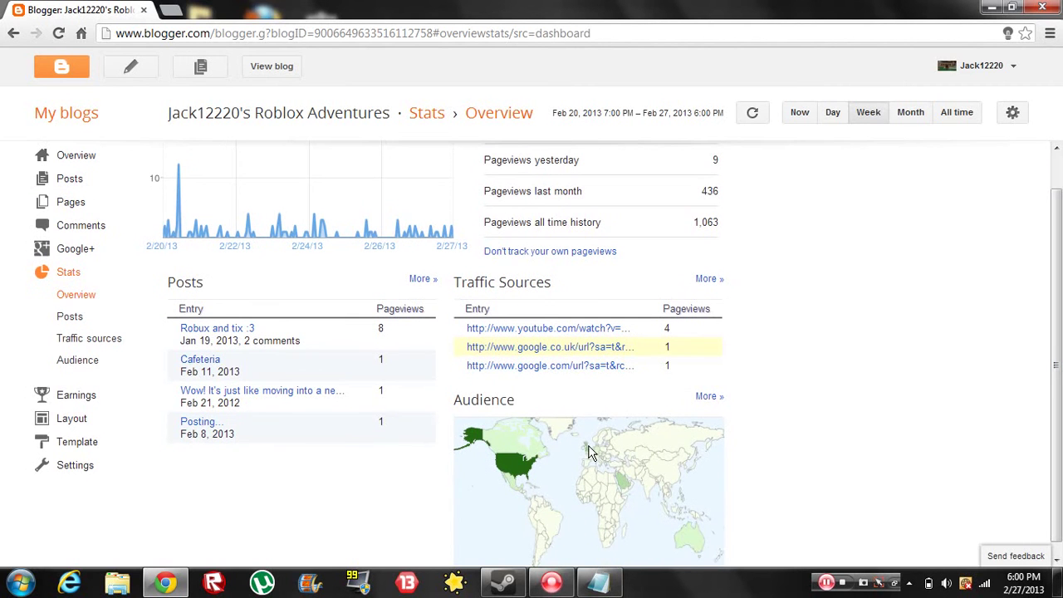
scroll(588, 454, down, 1)
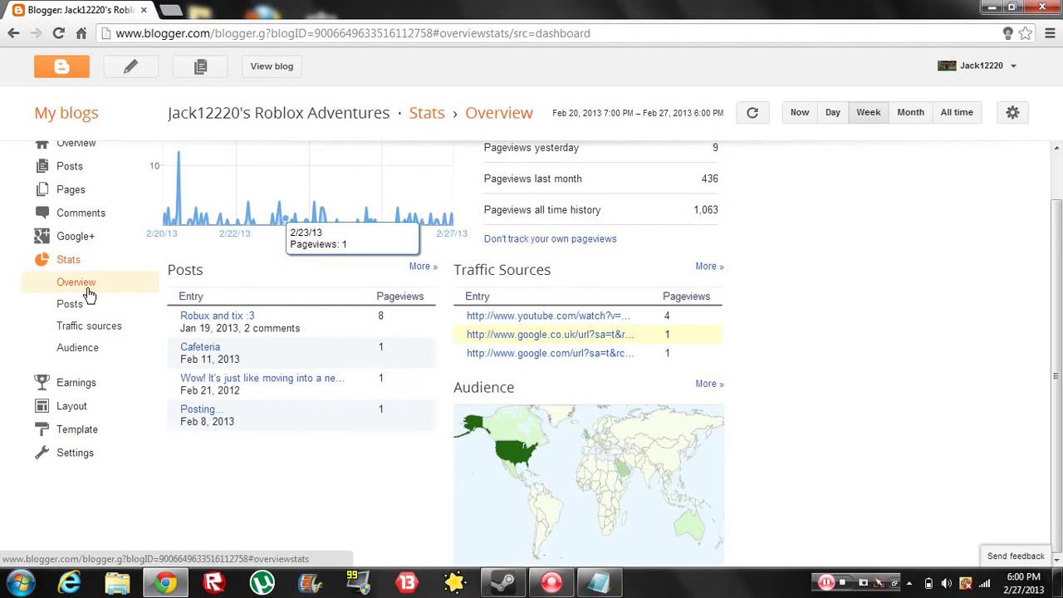
- Start a new post titled 'My Goal'
click(137, 68)
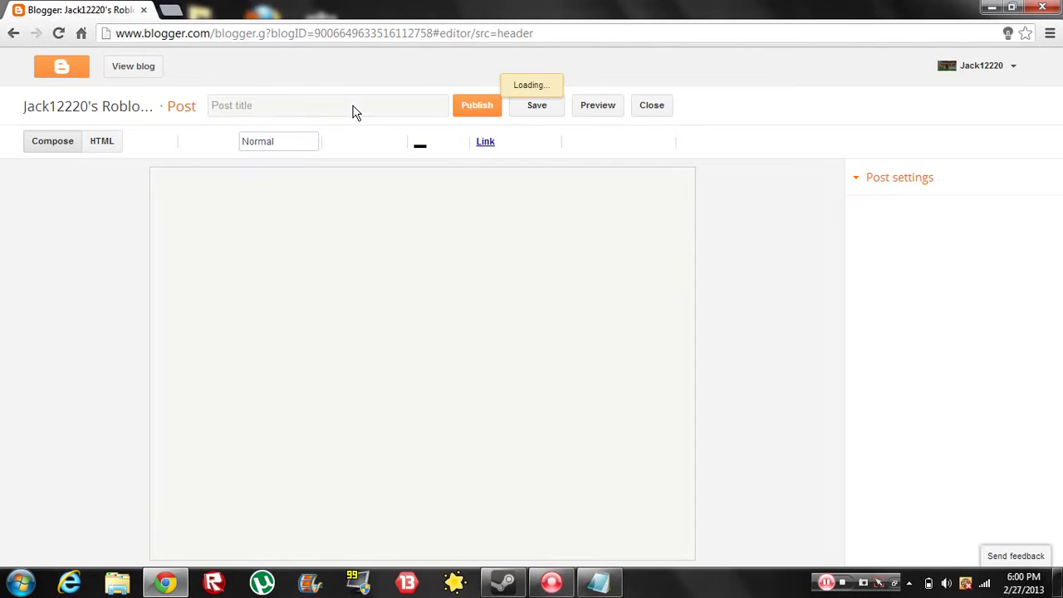
click(346, 107)
text(My G)
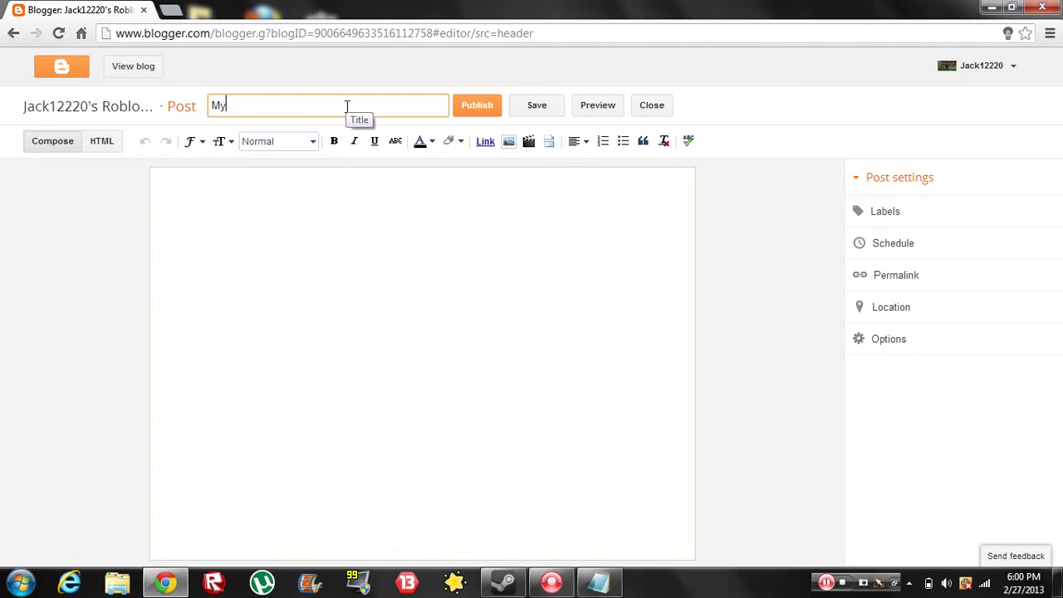
text(oal)
- Type the body thanking GabesGamesVids supporters and announcing '1,000 BLOGSPOT PAGEVIEWS!!!!', fixing typos
click(355, 309)
text(G)
key(BackSpace)
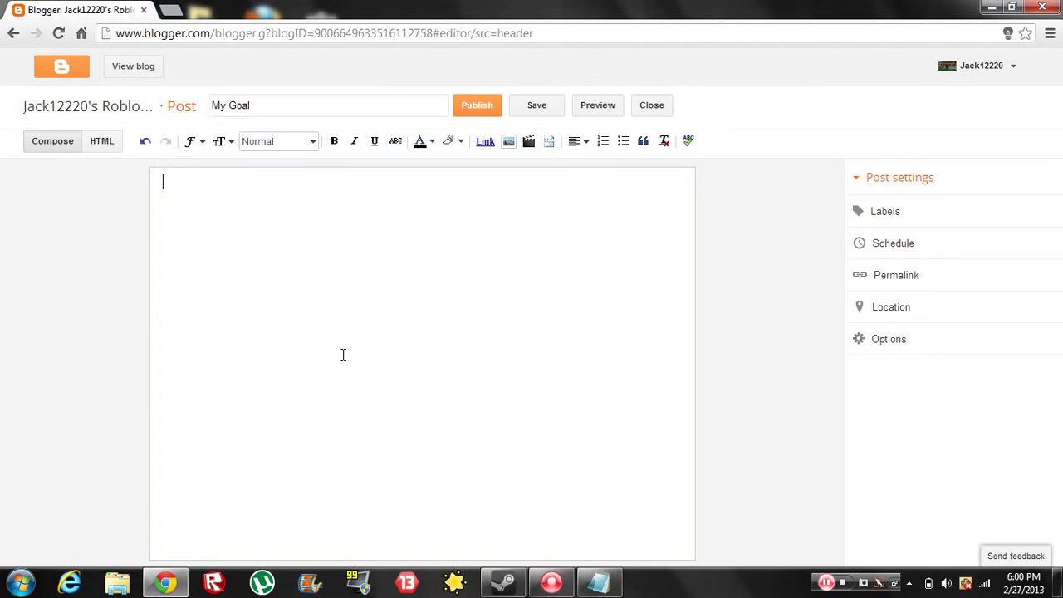
text(Hello all you p)
text(eople, thank y)
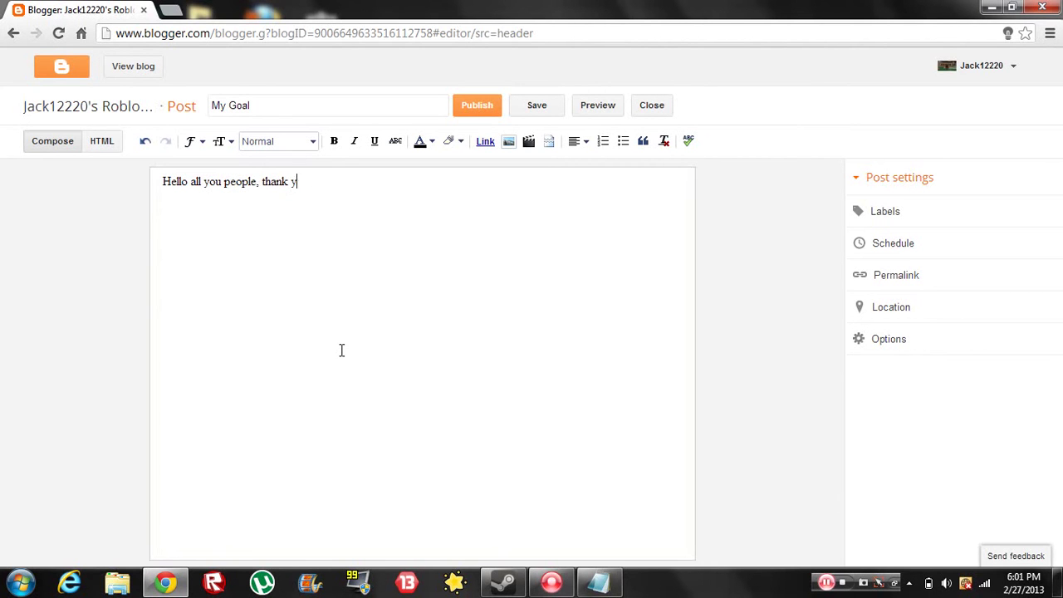
text(ou again for supp)
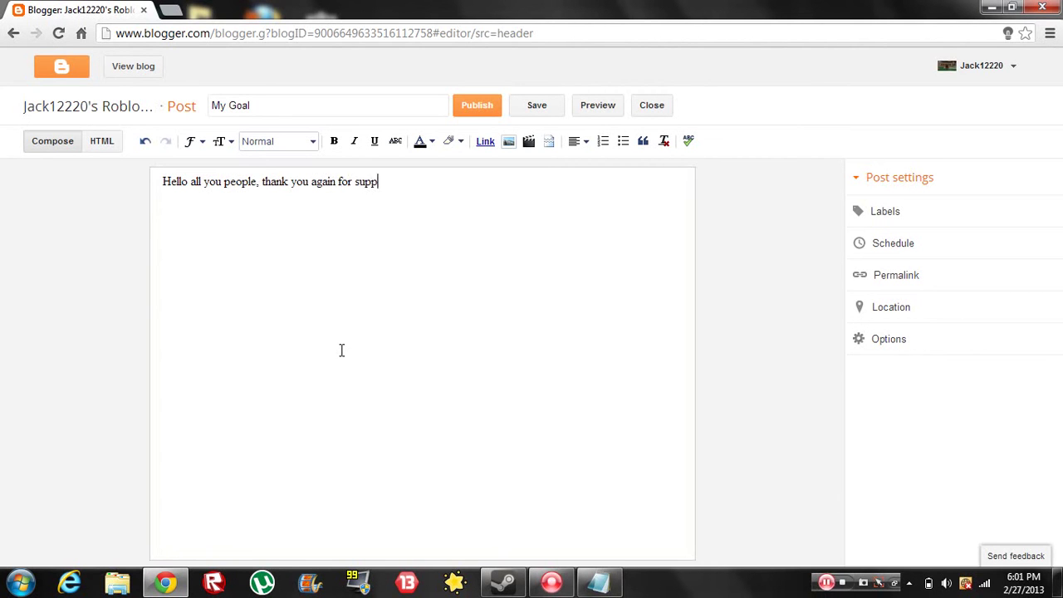
text(orting my chan)
text(nel: GabesG)
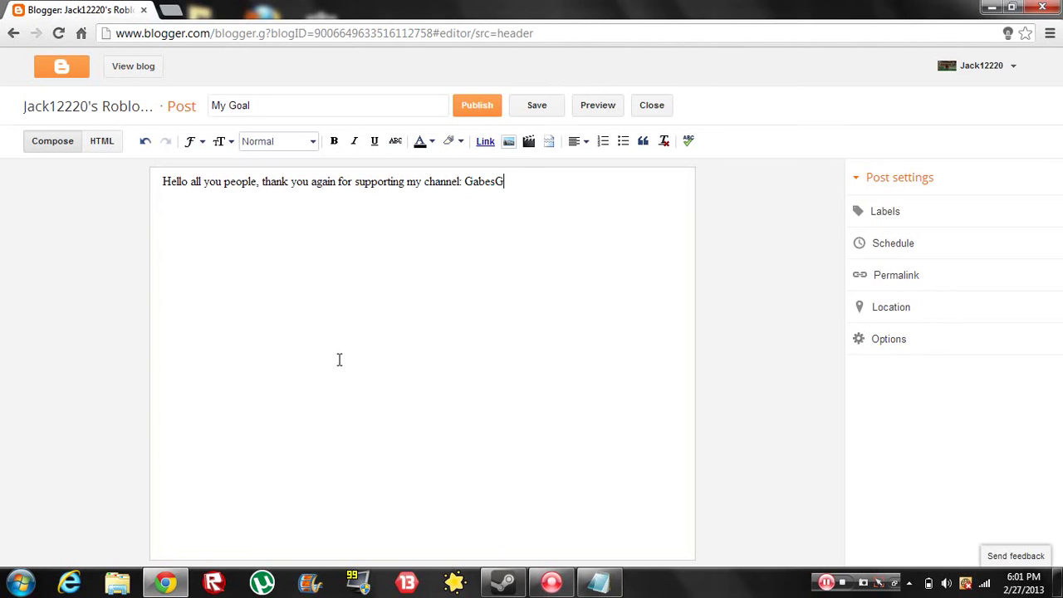
text(amesVids. I )
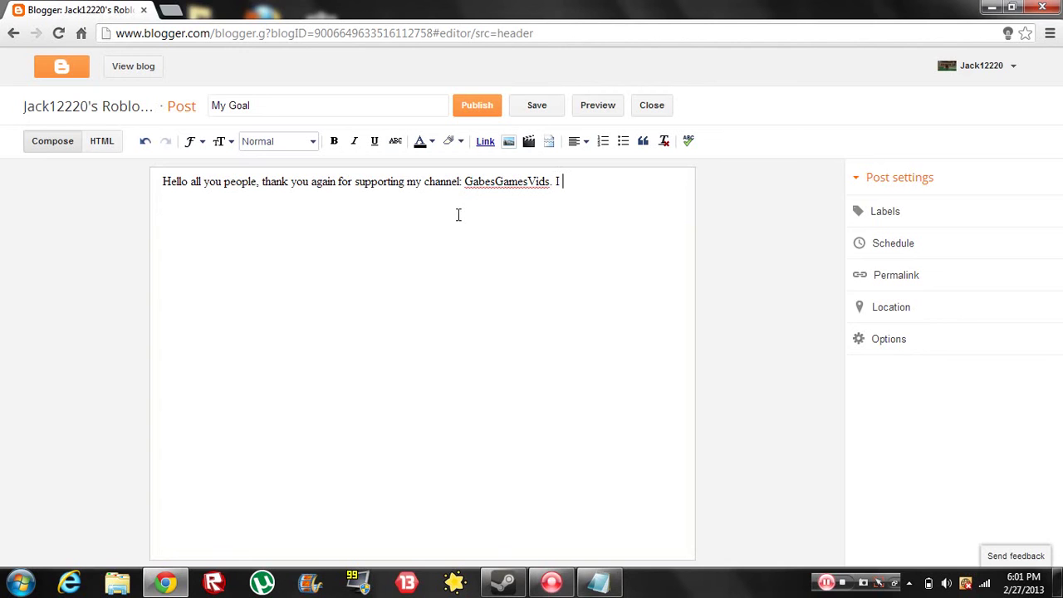
text(am gk)
key(BackSpace)
text(lade)
text(ly to pr)
text(ut)
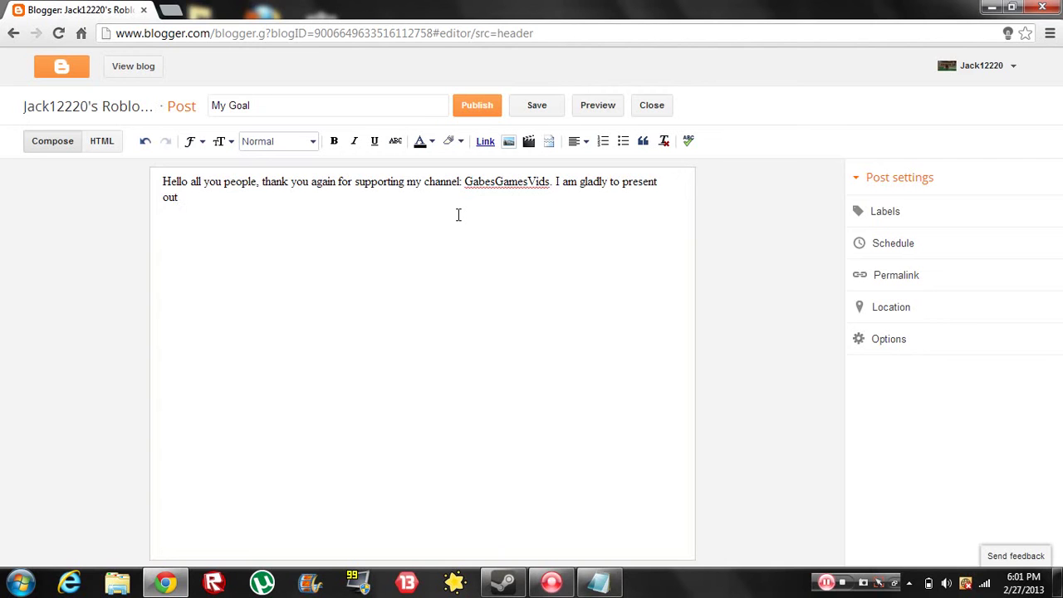
key(BackSpace)
text(r goal that w)
text(e have met)
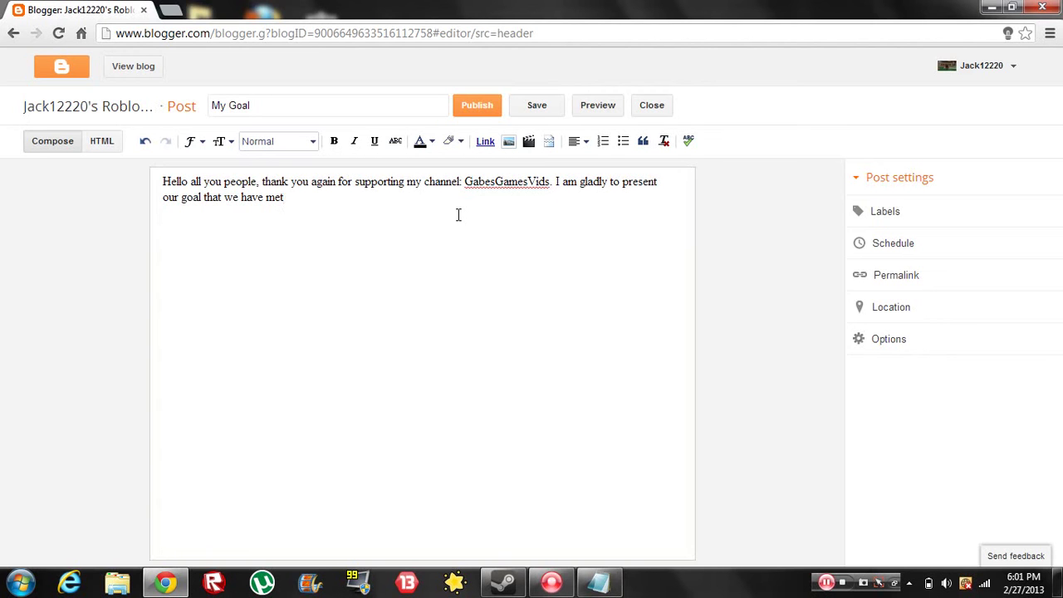
text(...DRUMROLL)
text( PLEASE!!)
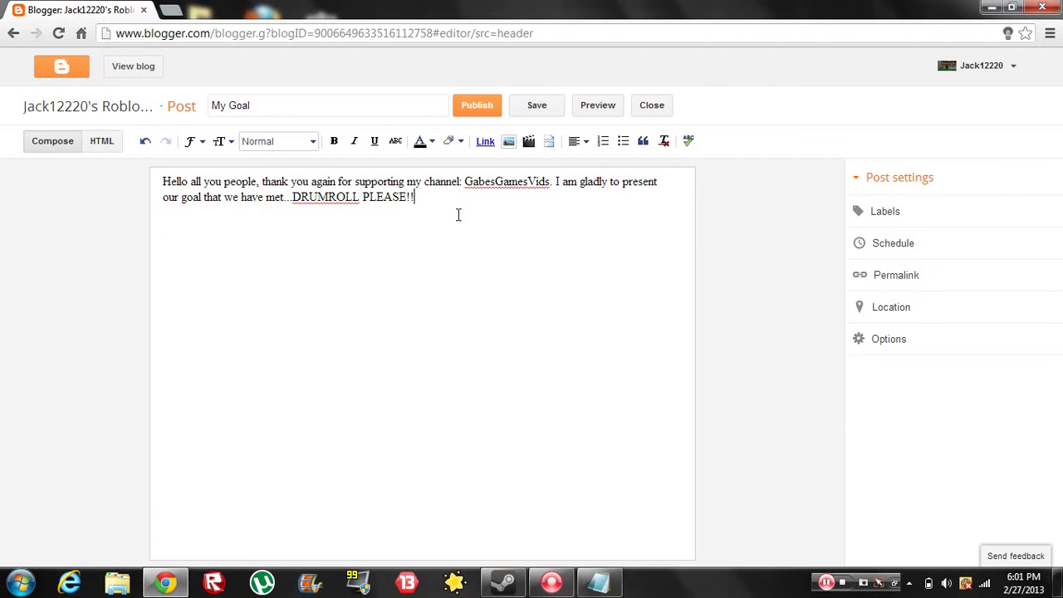
text(!!!!!!!!!!!!! 1)
text(,00)
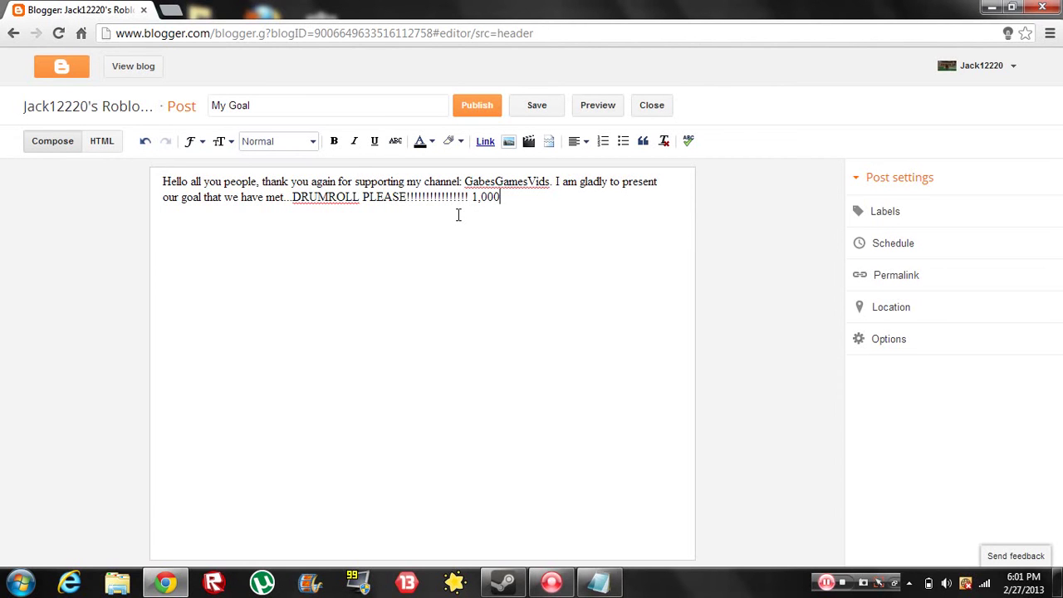
text(VI)
text(E)
key(BackSpace)
key(BackSpace)
key(BackSpace)
text(BLOG)
text(SPOT PAGEV)
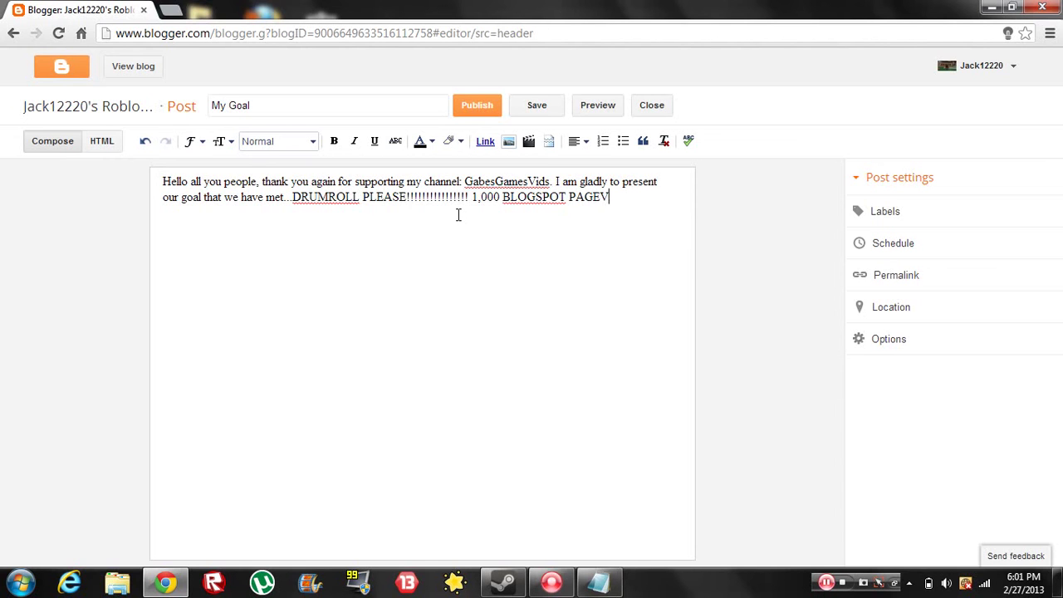
text(IEWS)
text(S!)
text(!!! )
text(IS)
text(N'T THANT)
- Add 'ISN'T THAT AMAZING?', the joking aside, and the plan to post 5 times a week
key(BackSpace)
key(BackSpace)
text(T )
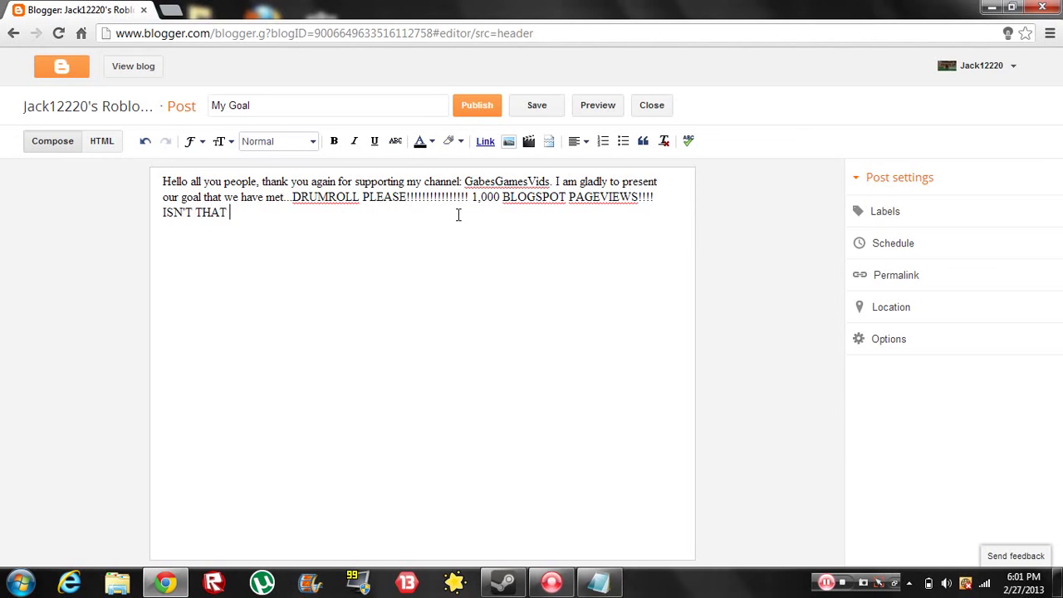
text(MAZING?)
text(One guy)
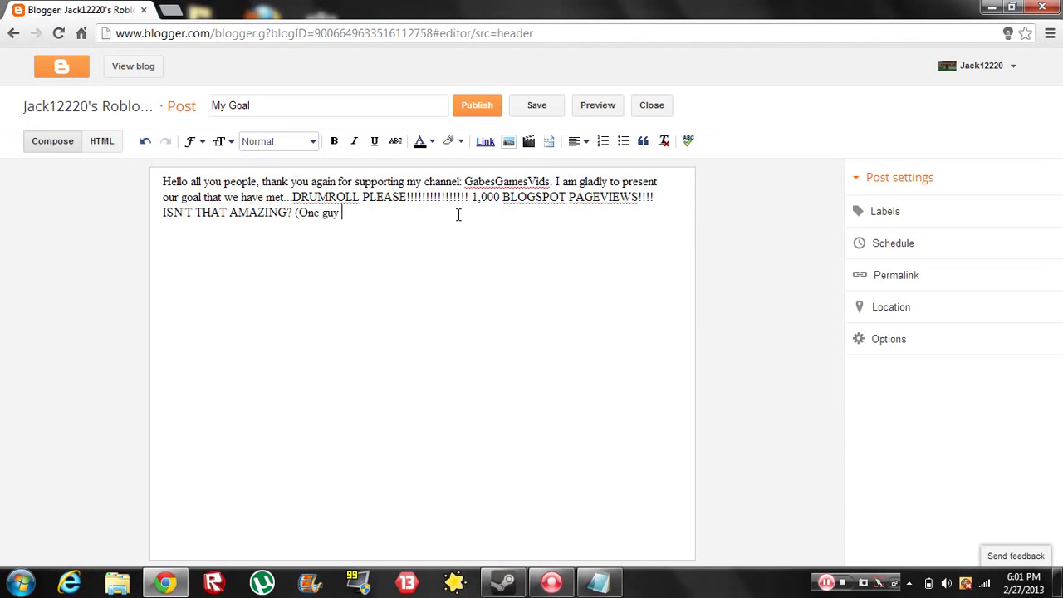
text(in the crow)
text(d or on YouT)
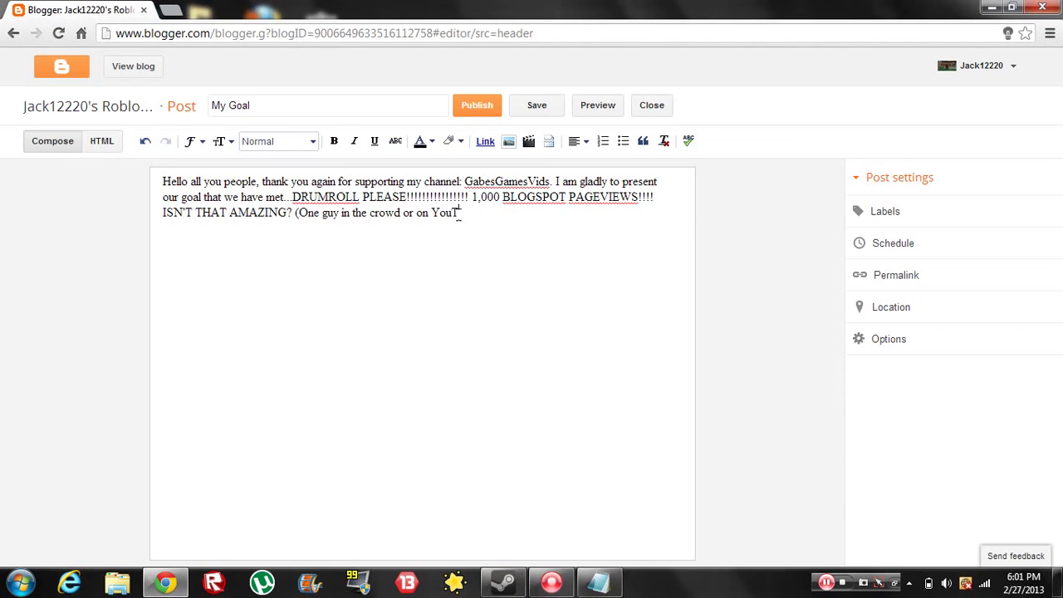
text(ube i)
text(s probably like..)
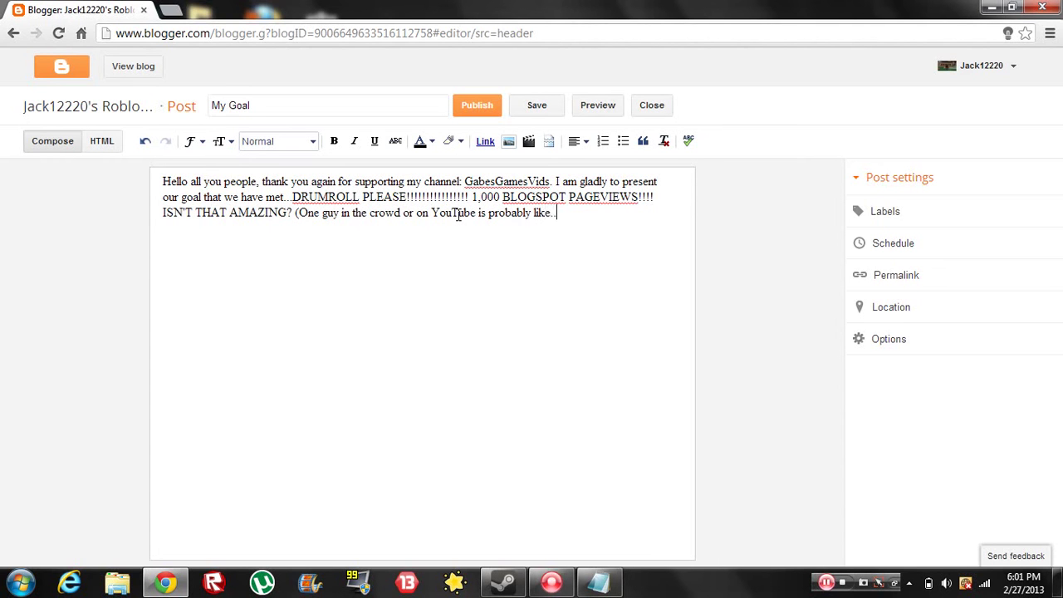
text(pff)
text( do)
text(n't rea)
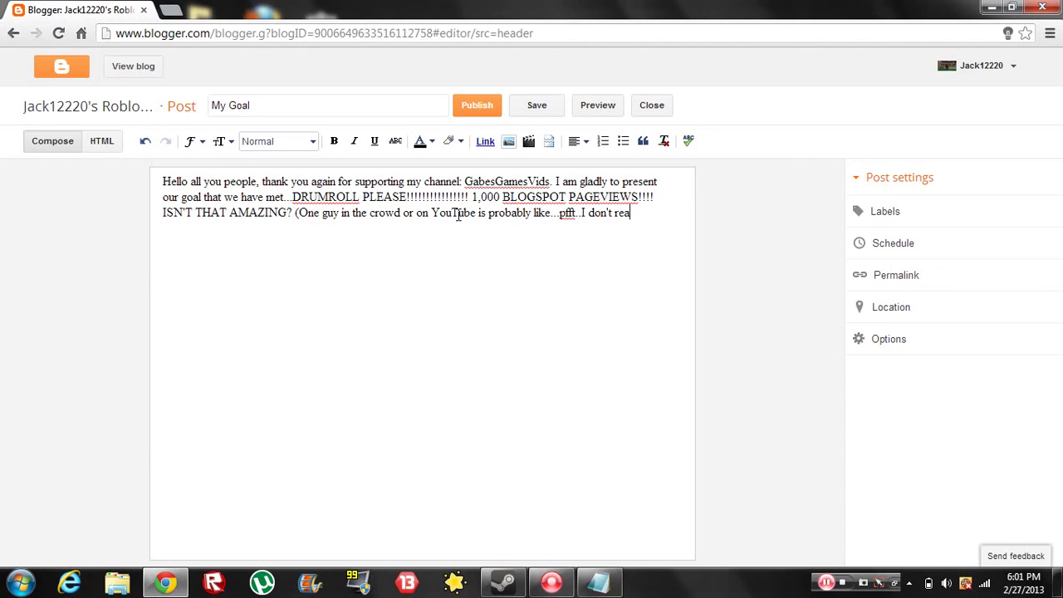
text( fg)
text(ive a)
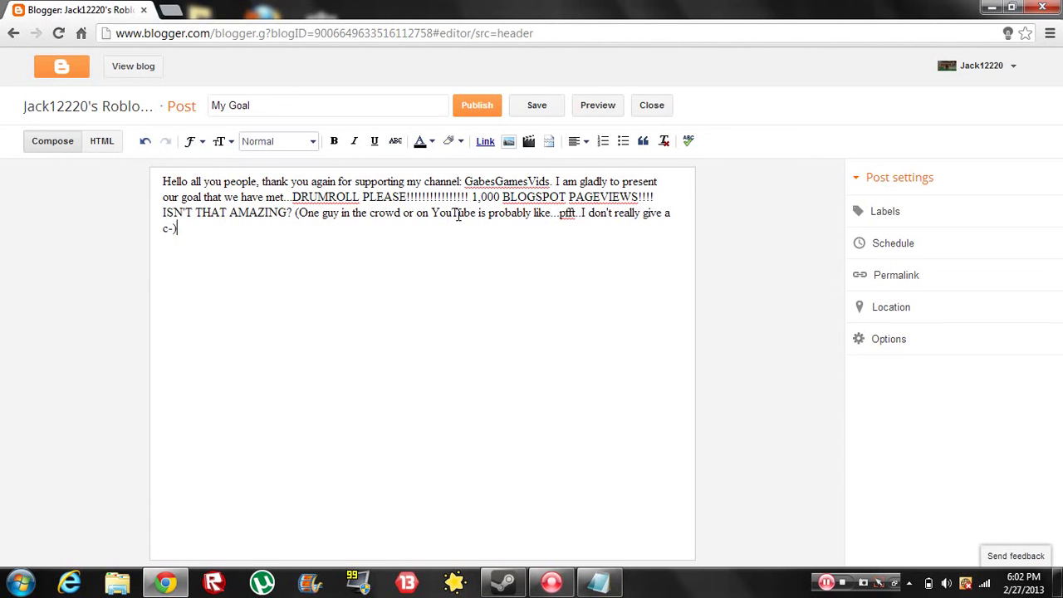
text(OW! )
text(T)
key(BackSpace)
key(BackSpace)
key(BackSpace)
text(hope to post )
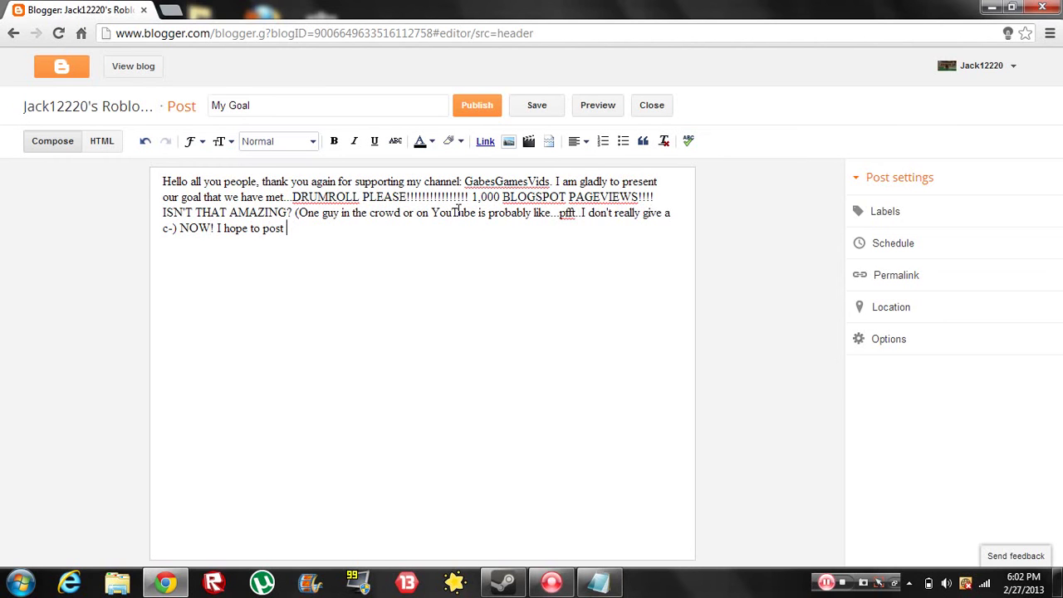
text(every 5 posts a week.)
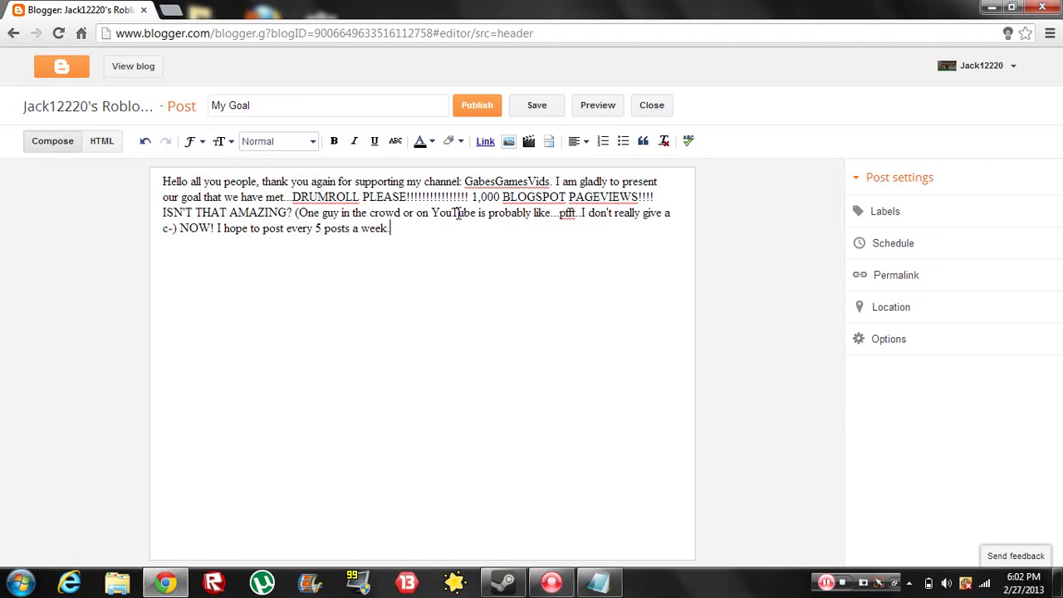
text( Maybe less.)
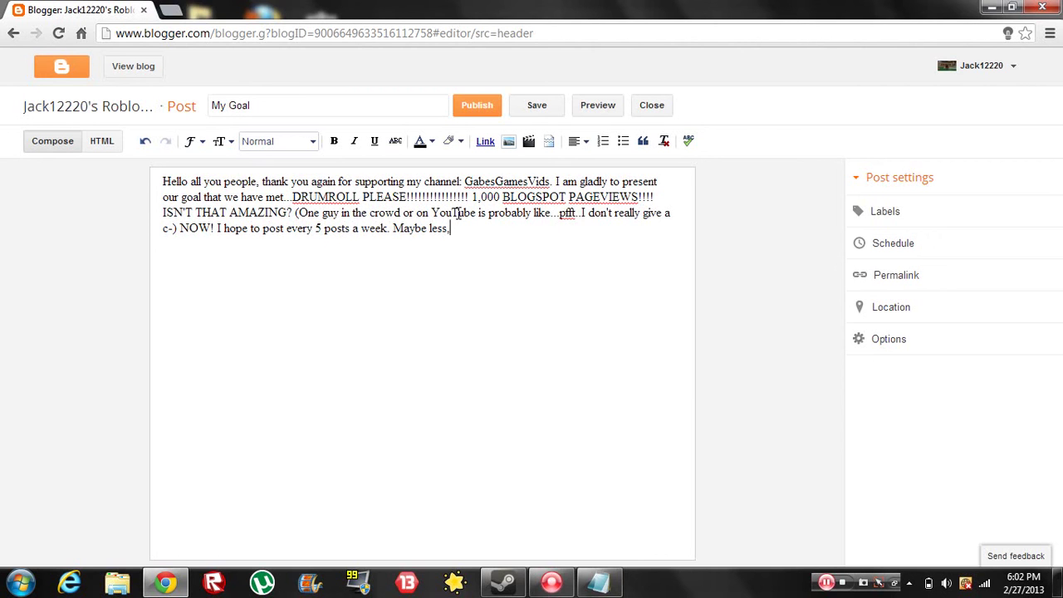
text( less, idk...)
text(That's)
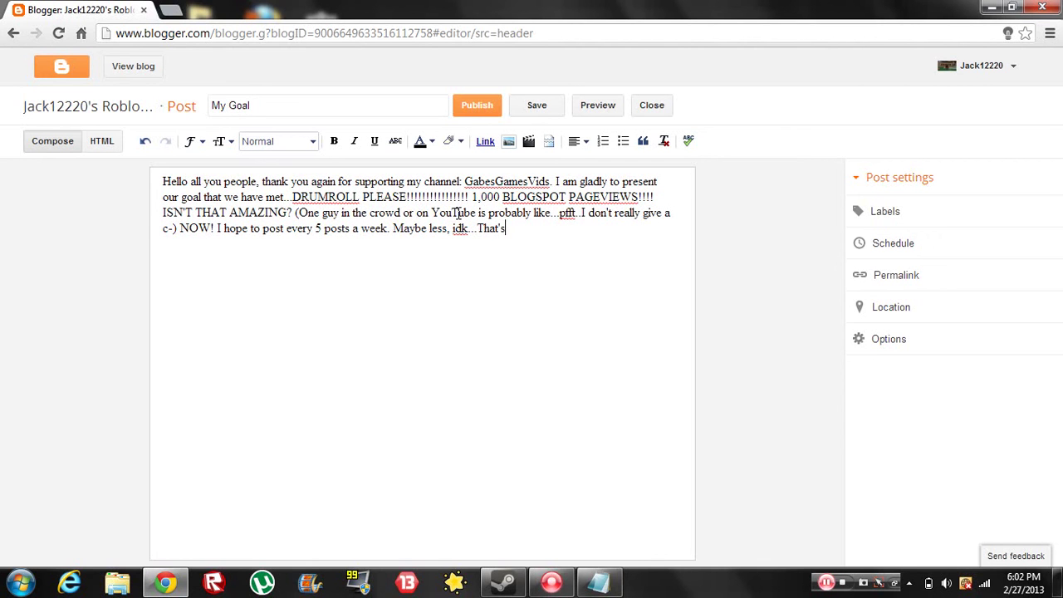
text( pretty much )
text(it for now..)
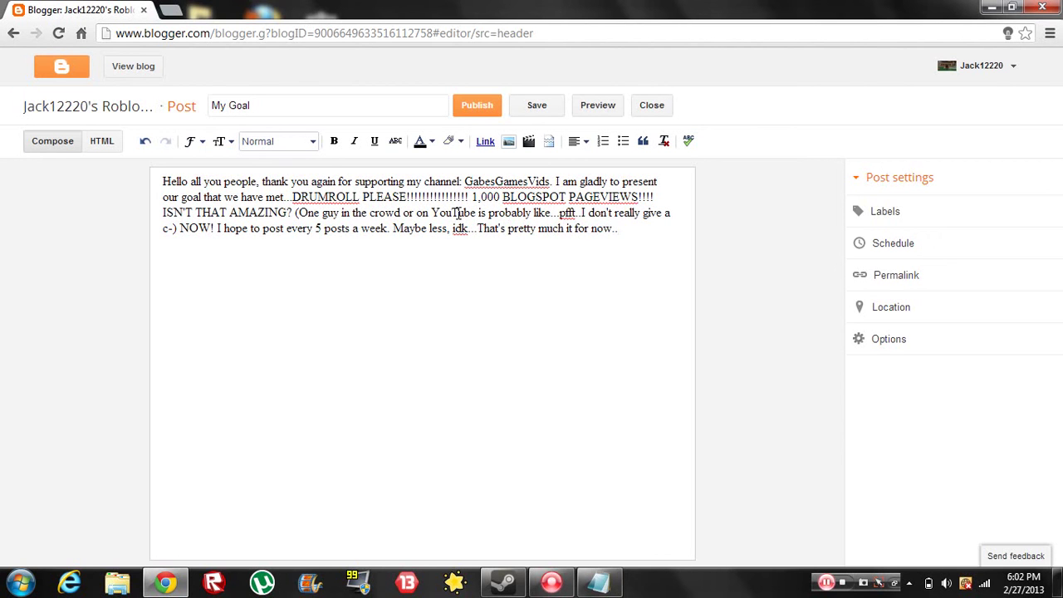
text(THANKS)
text(!!!!!! ;D)
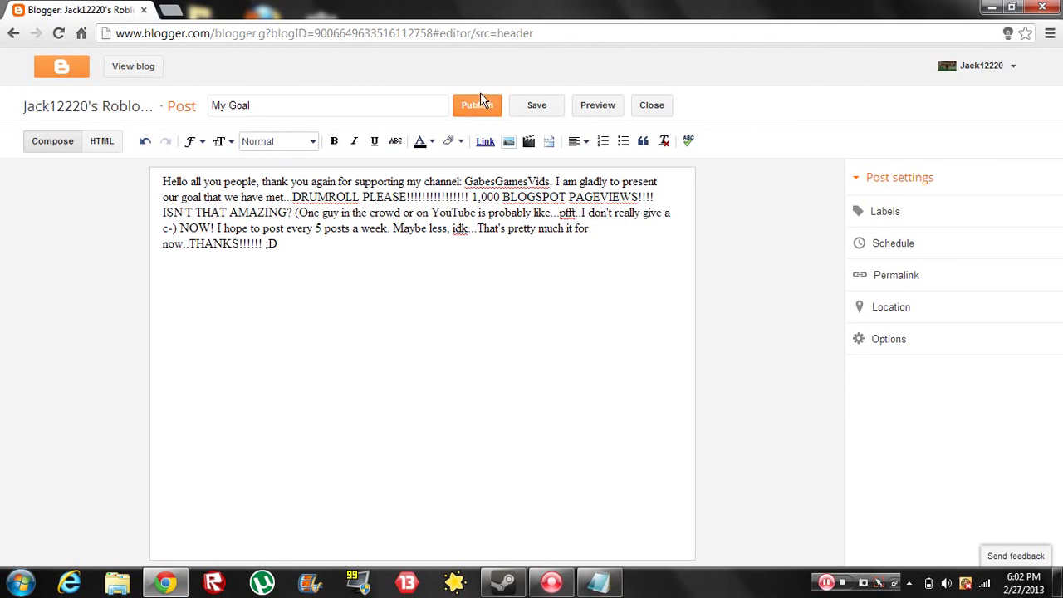
- Publish 'My Goal' to the top of the 72-post list, then update the 'Robux and tix :3' post
click(485, 104)
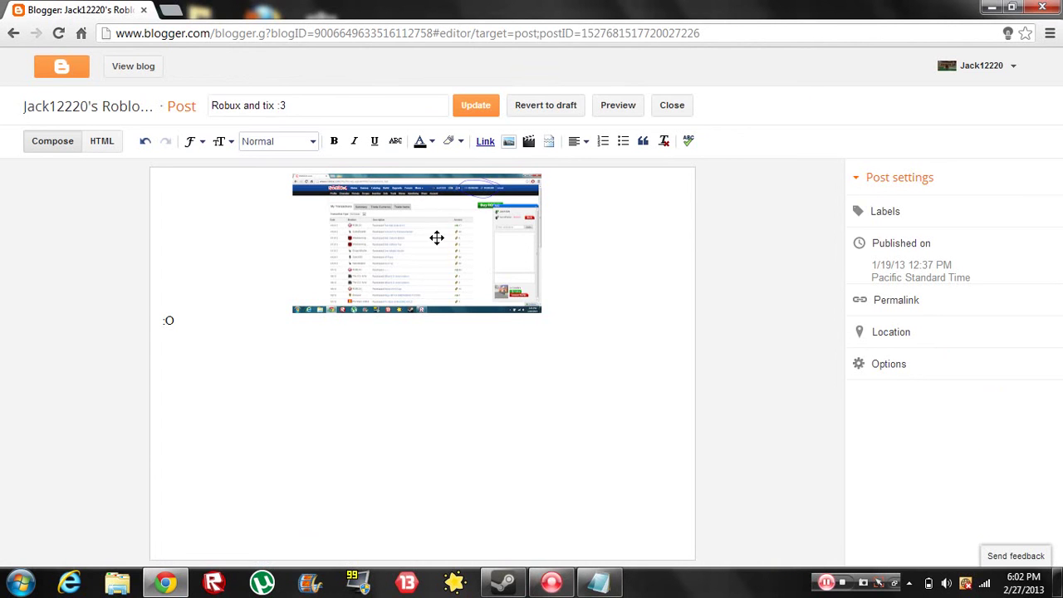
click(382, 287)
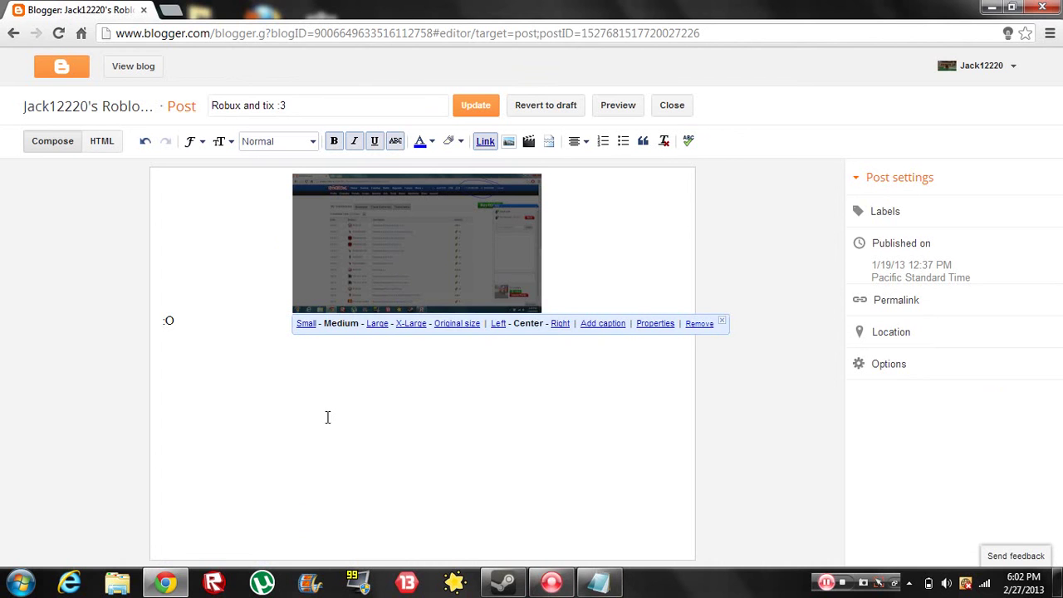
click(761, 388)
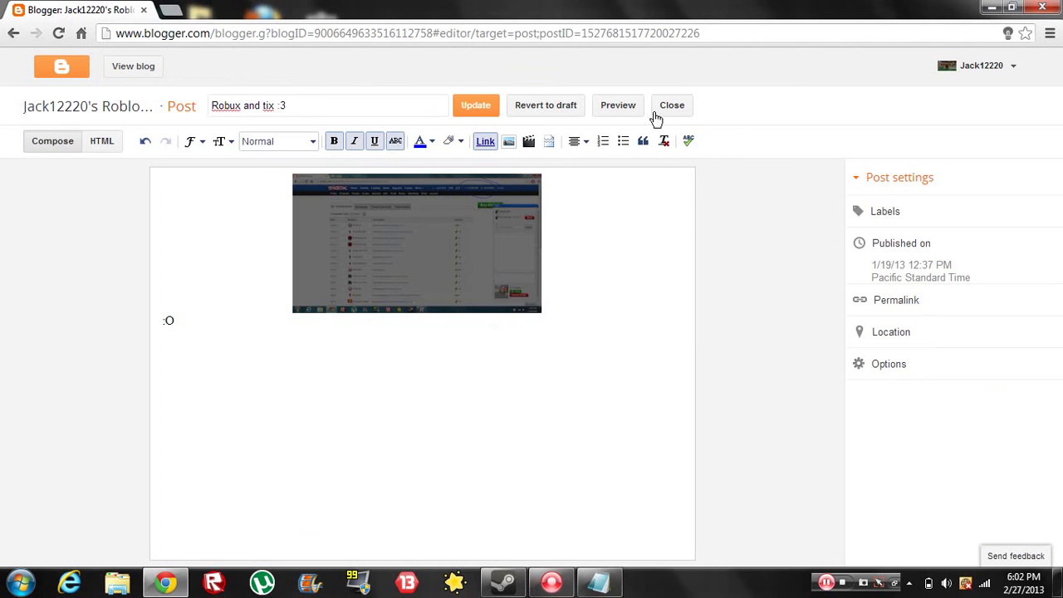
click(471, 106)
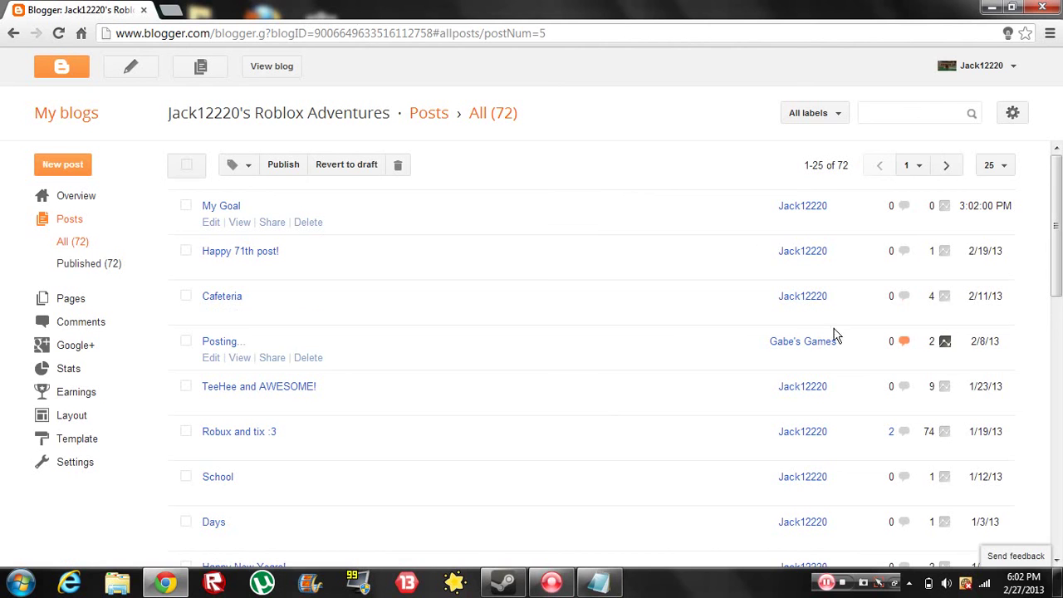
mouse_move(221, 214)
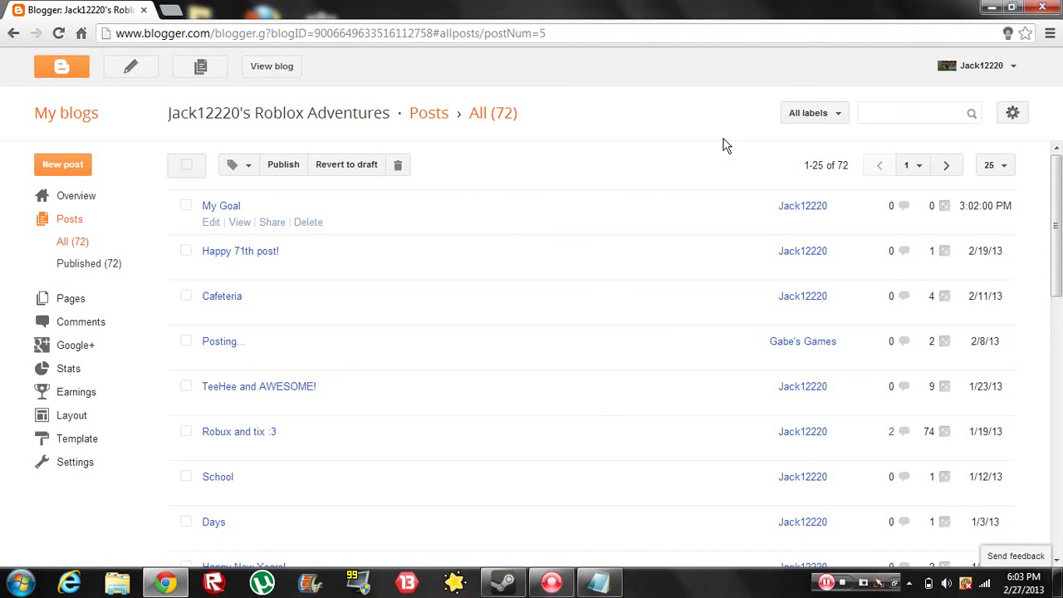
- View 'My Goal' on the live blog, then follow the Jack12220 contributor link to Edit User Profile
click(243, 224)
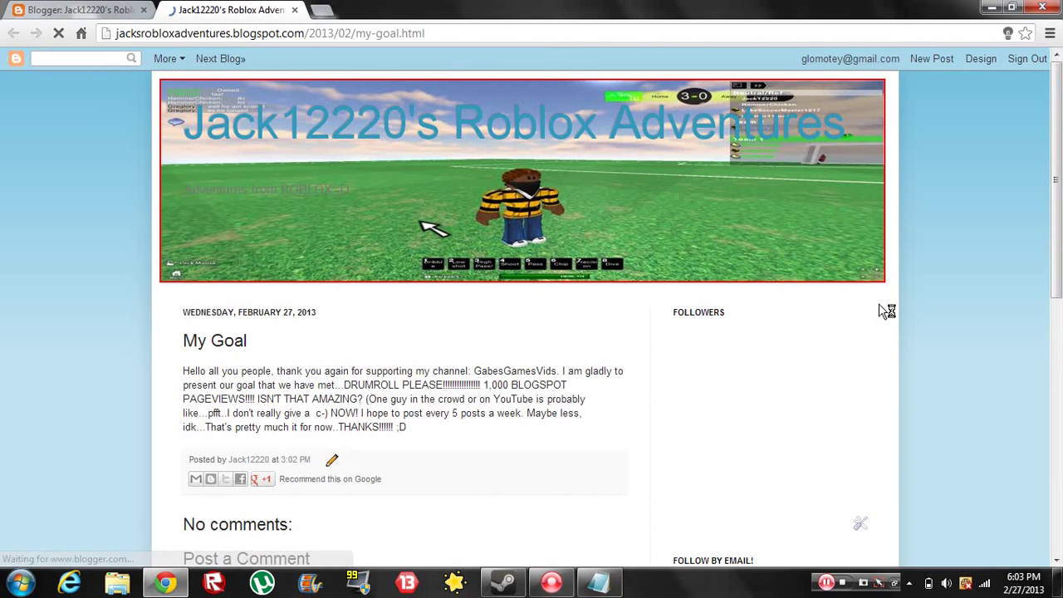
scroll(881, 316, down, 5)
scroll(1058, 380, down, 1)
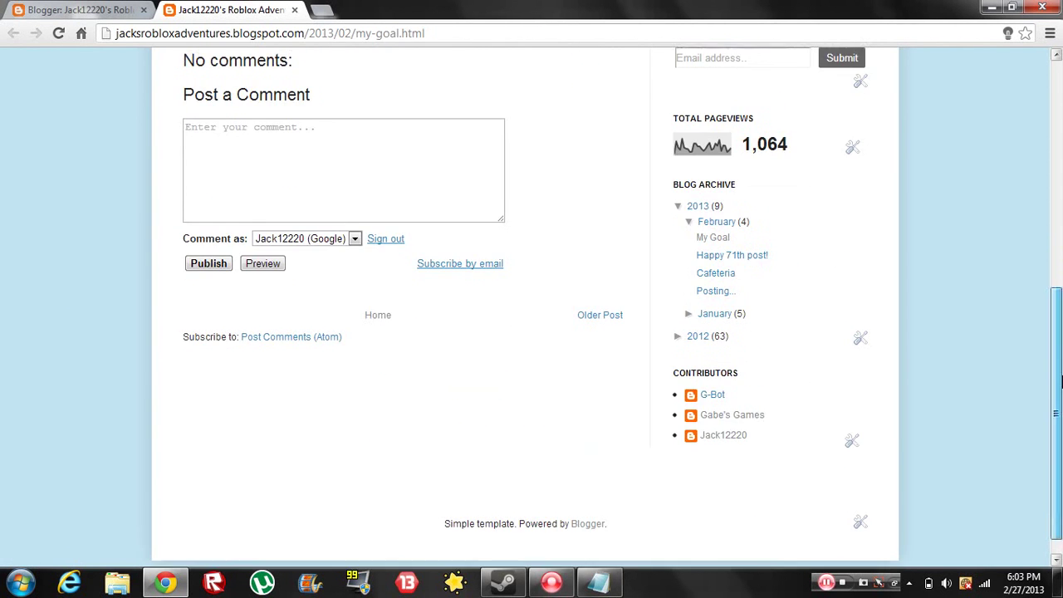
click(705, 433)
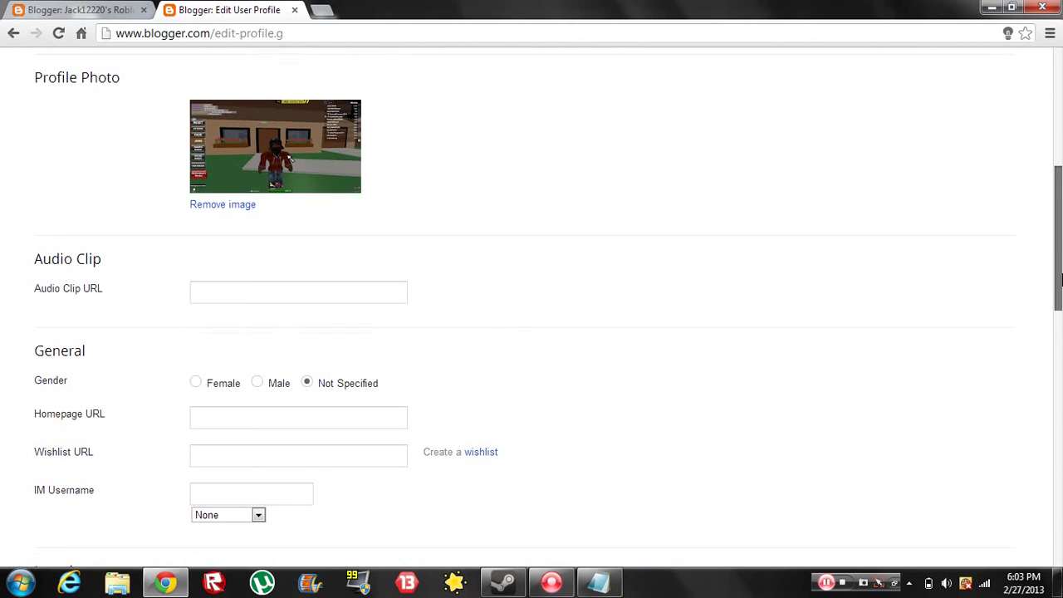
drag(1060, 268, 1060, 371)
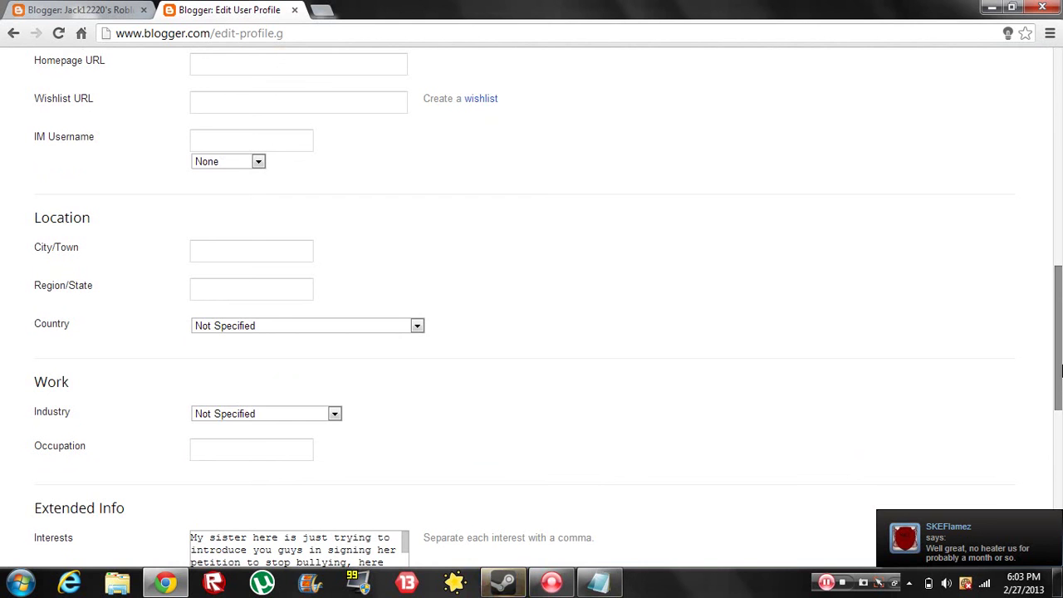
drag(1060, 376, 1060, 463)
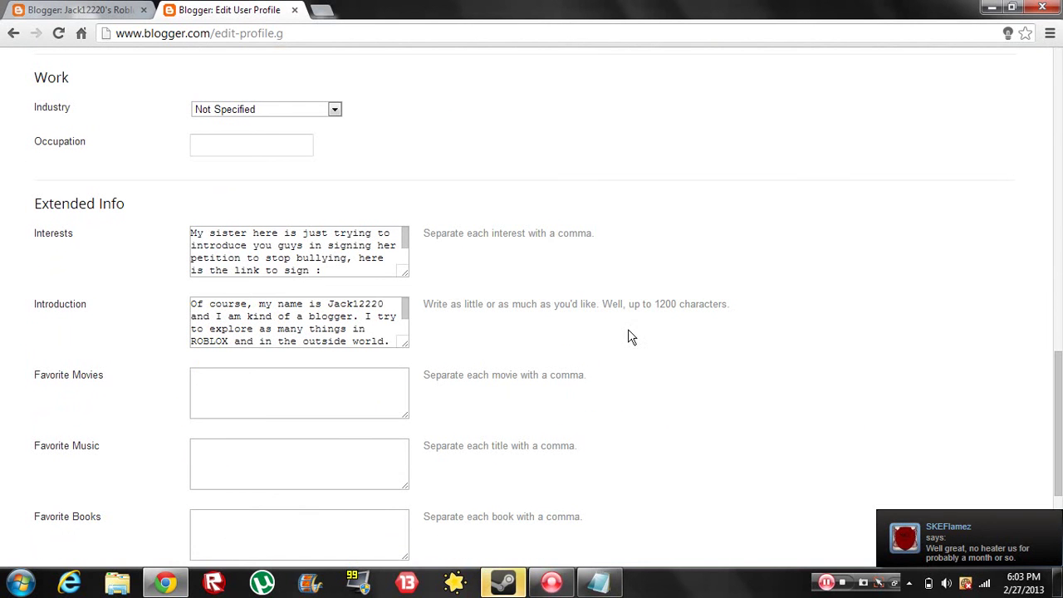
drag(408, 244, 406, 278)
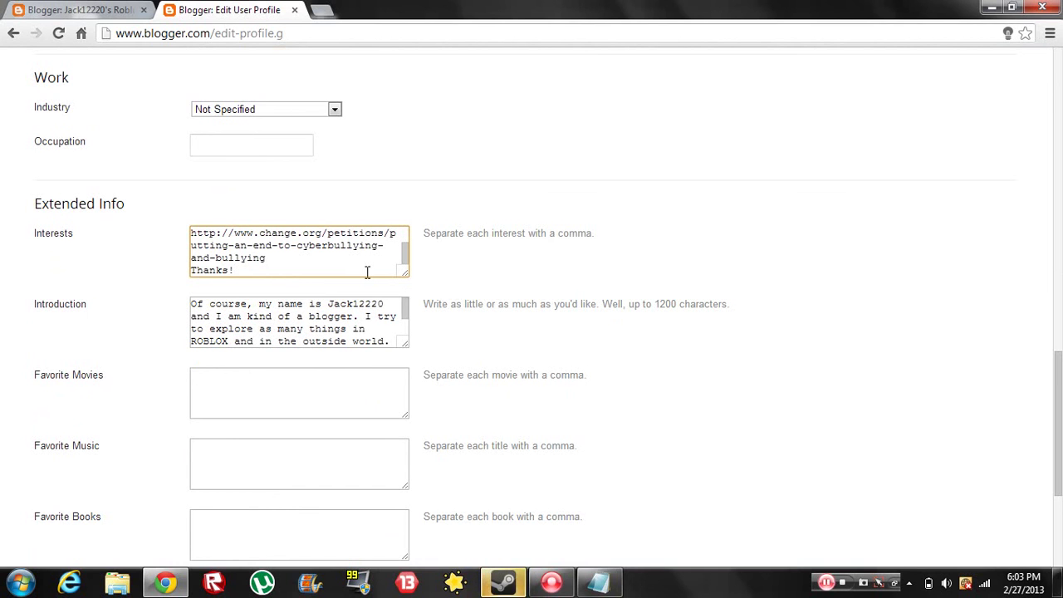
key(ctrl+a)
key(BackSpace)
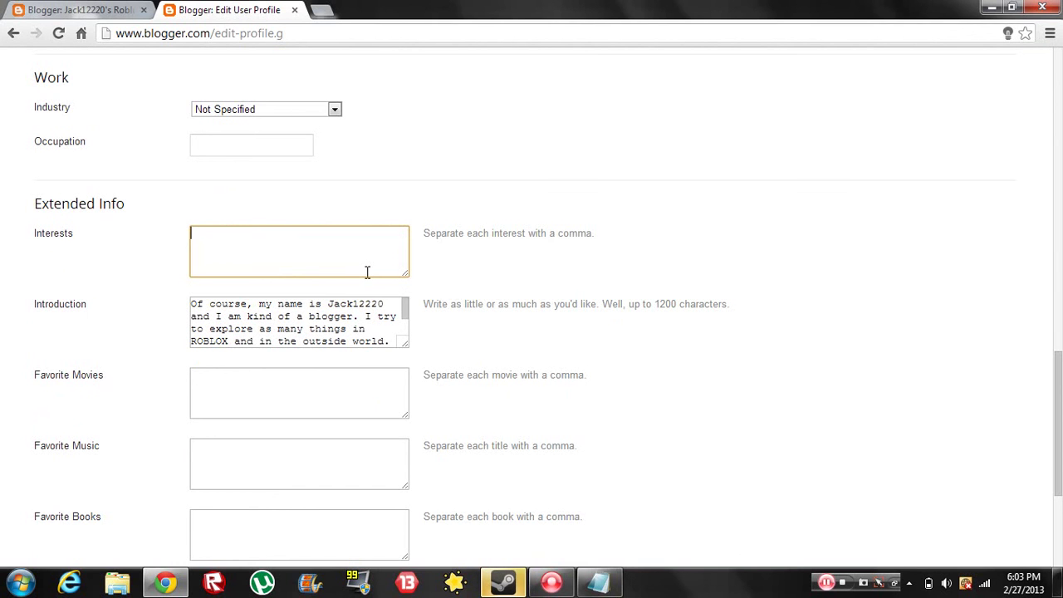